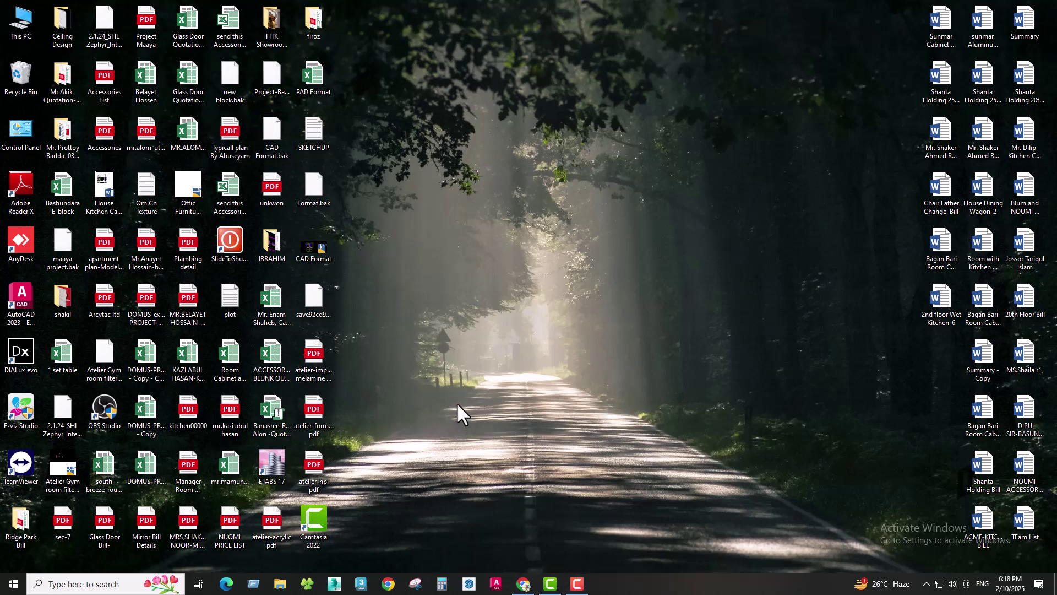
Launch AutoCAD 2023 and start a new blank drawing.
click(496, 585)
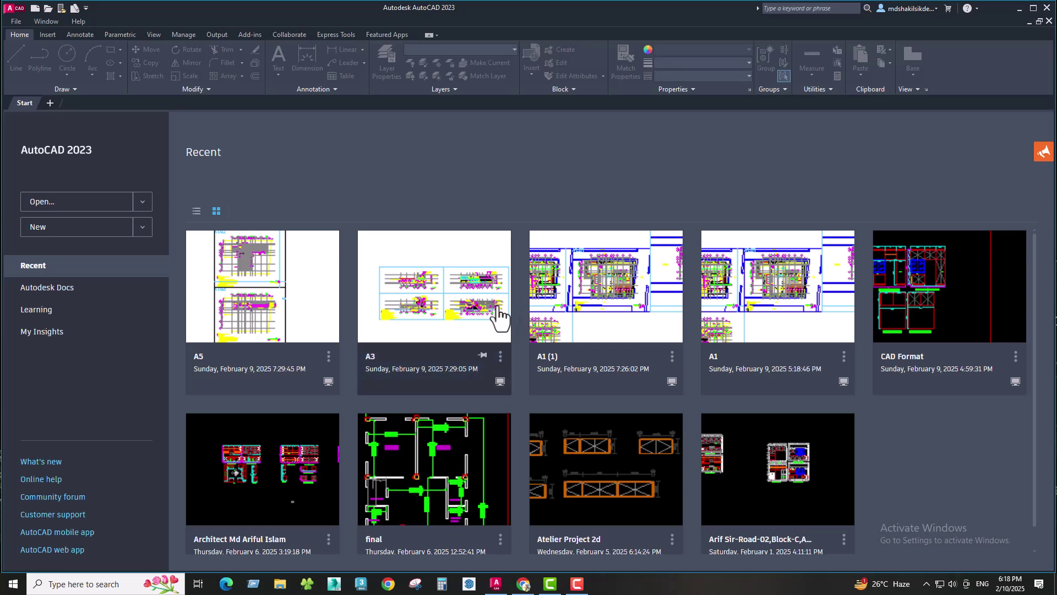
click(45, 230)
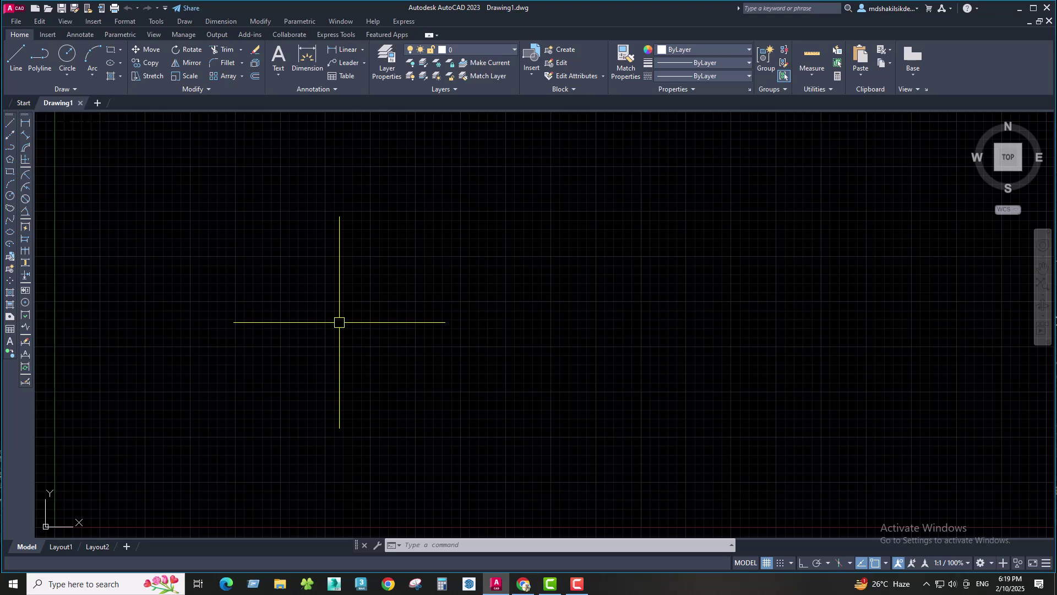
Set the drawing units to Architectural length type with a precision of 0'-0".
text(UN)
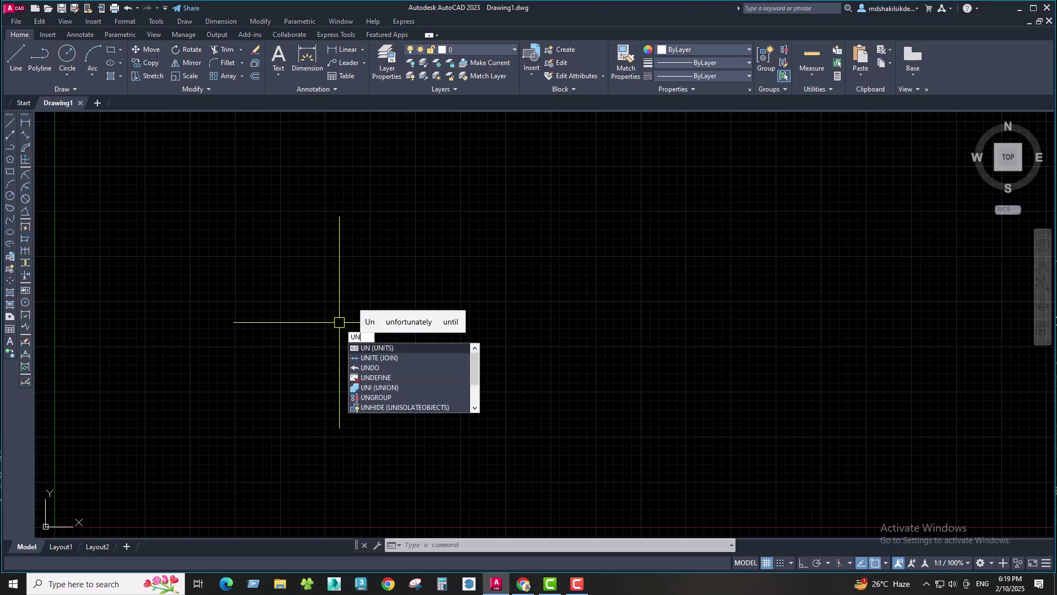
key(Return)
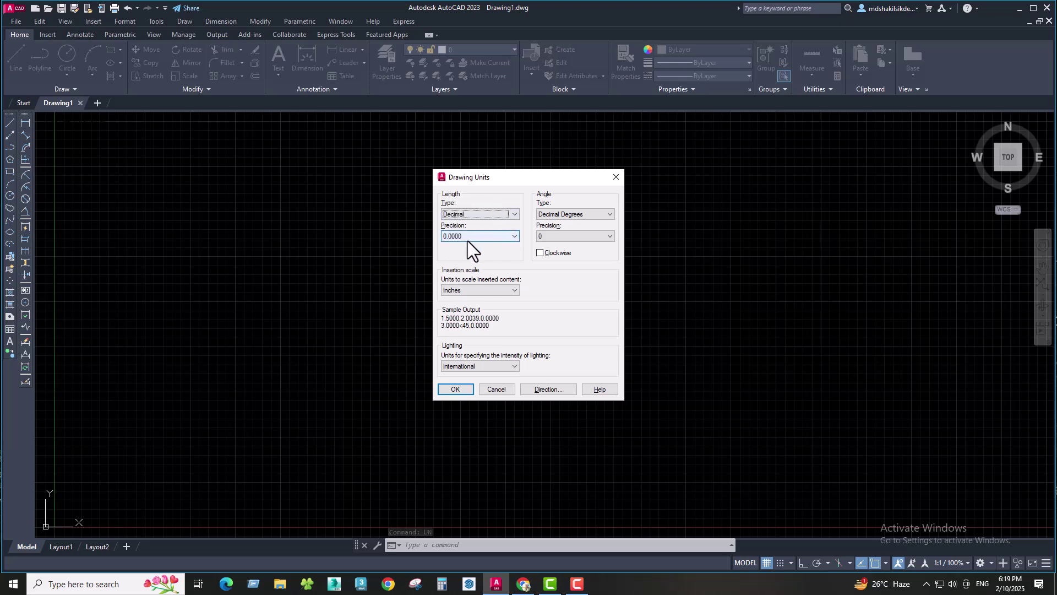
click(514, 214)
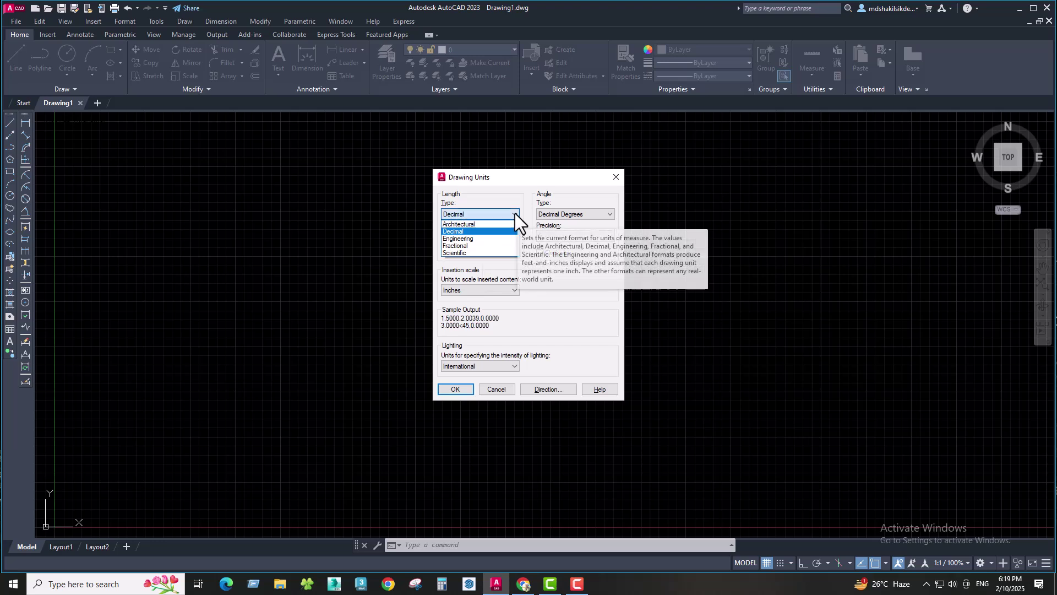
click(477, 224)
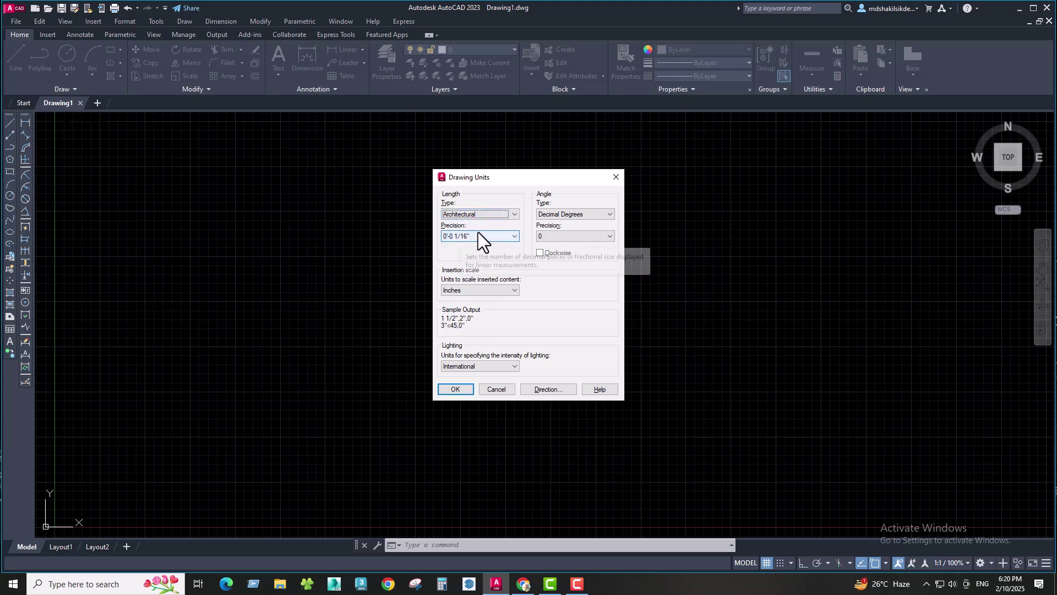
click(484, 234)
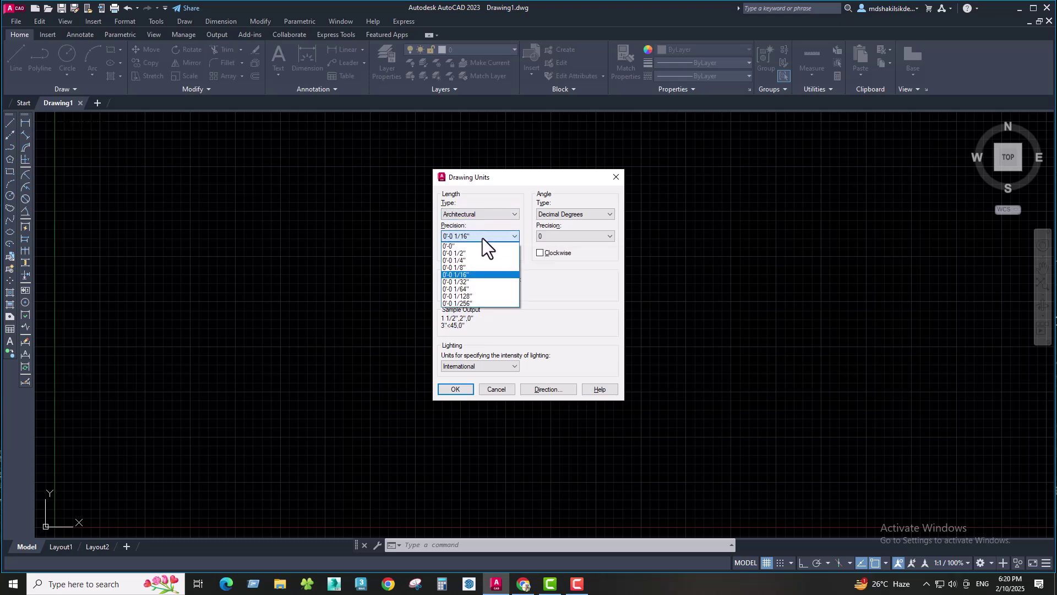
click(456, 247)
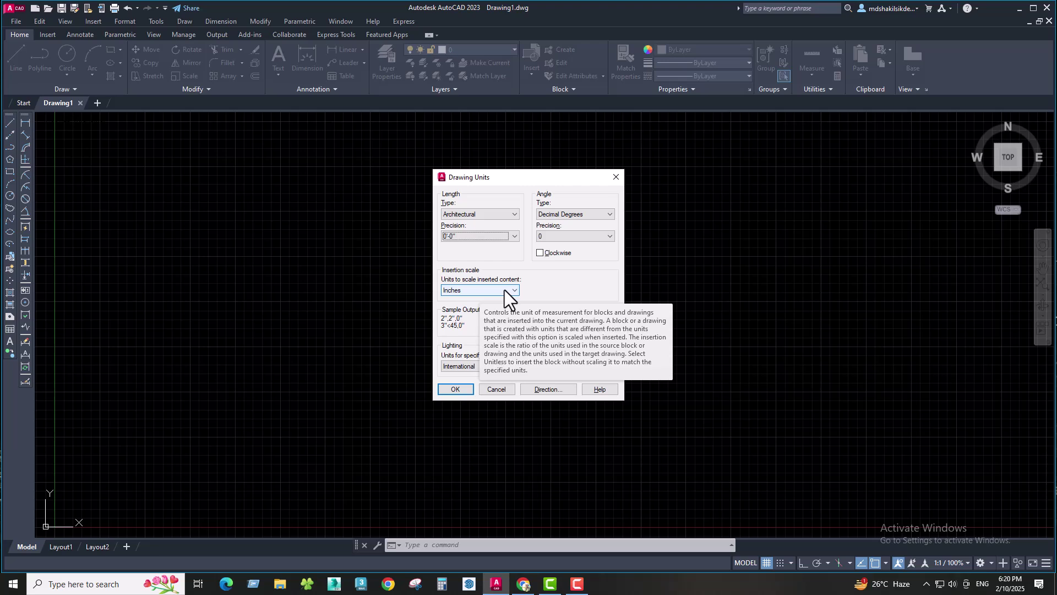
click(456, 388)
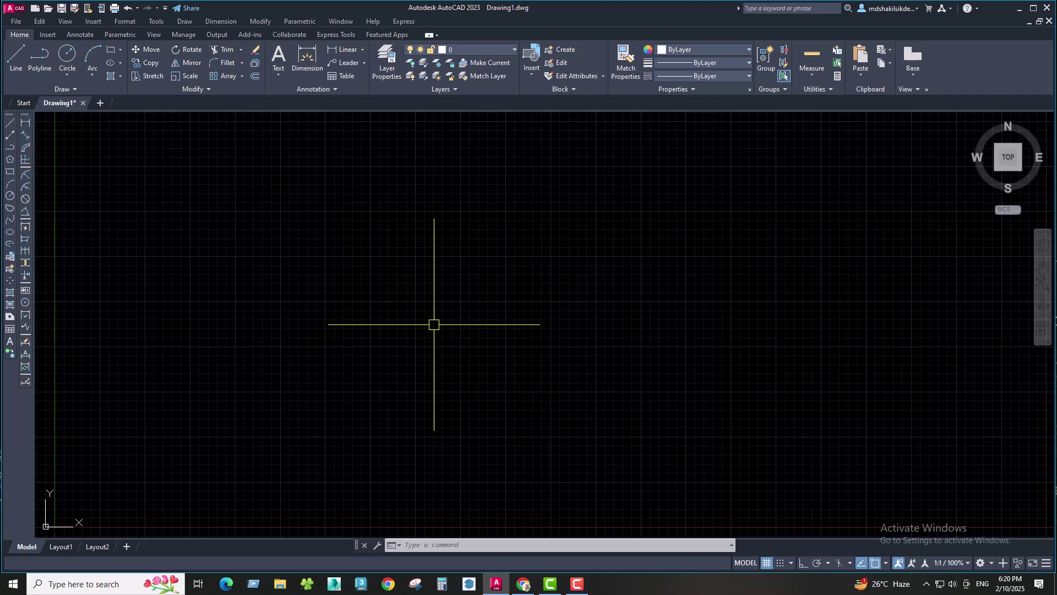
Enable all object snap modes in the drafting settings.
text(ds)
key(Return)
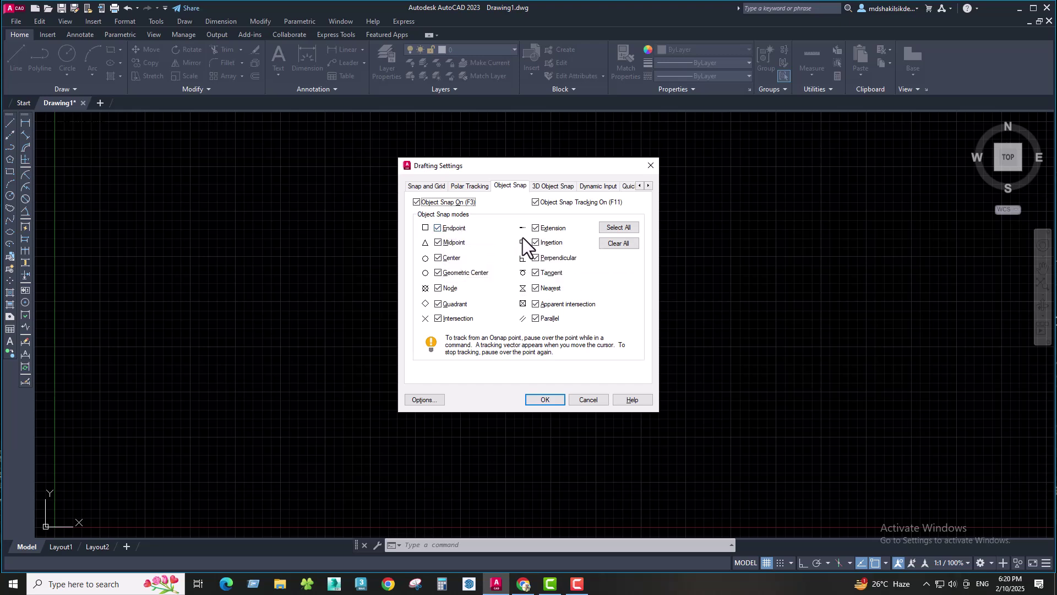
click(623, 225)
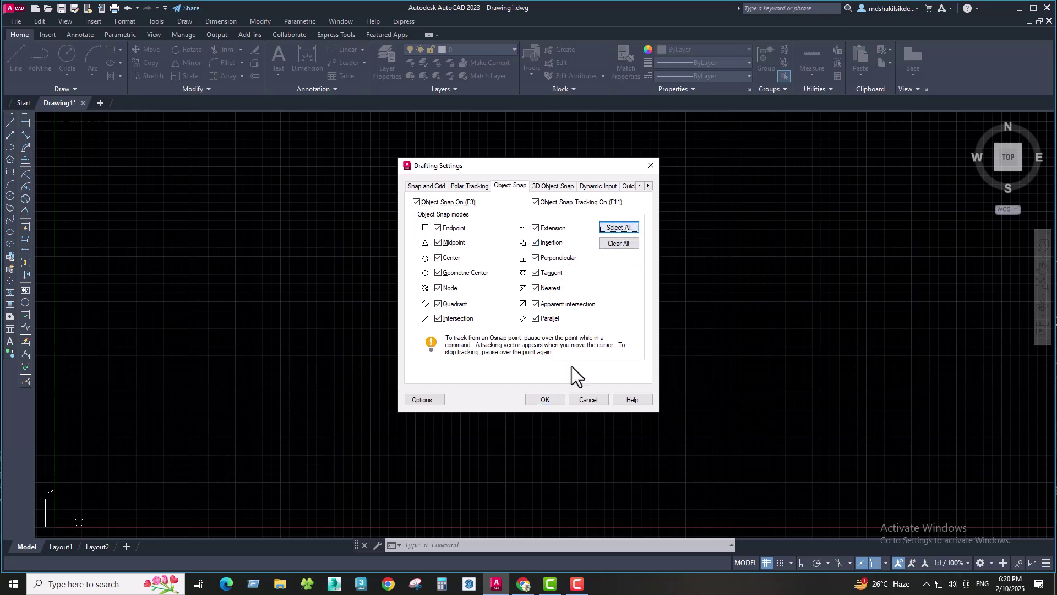
click(545, 399)
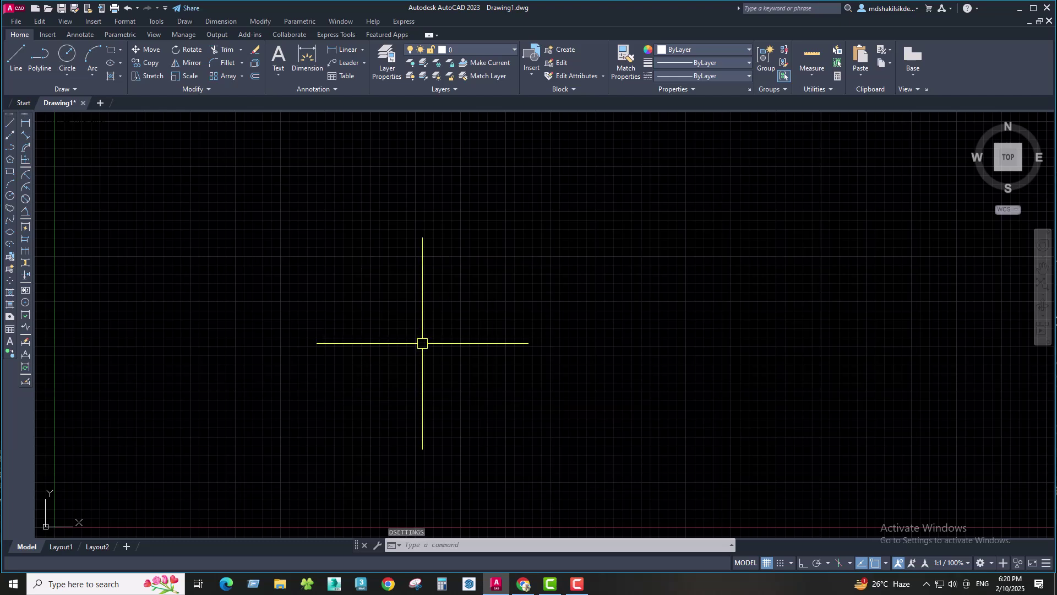
Create a new dimension style named Standard-1, based on Standard, for all dimensions.
text(D)
key(Return)
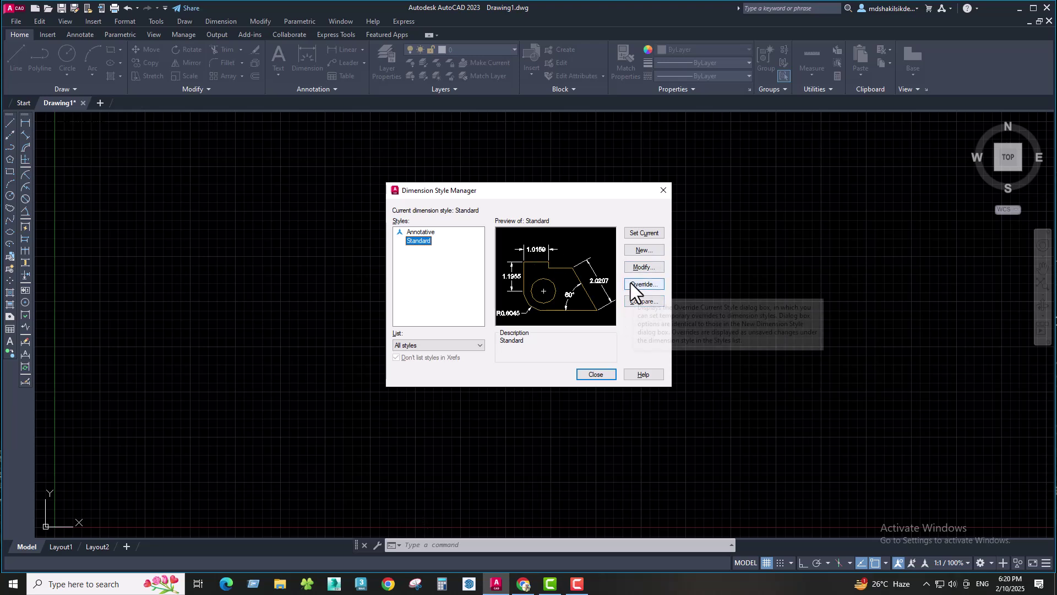
click(644, 250)
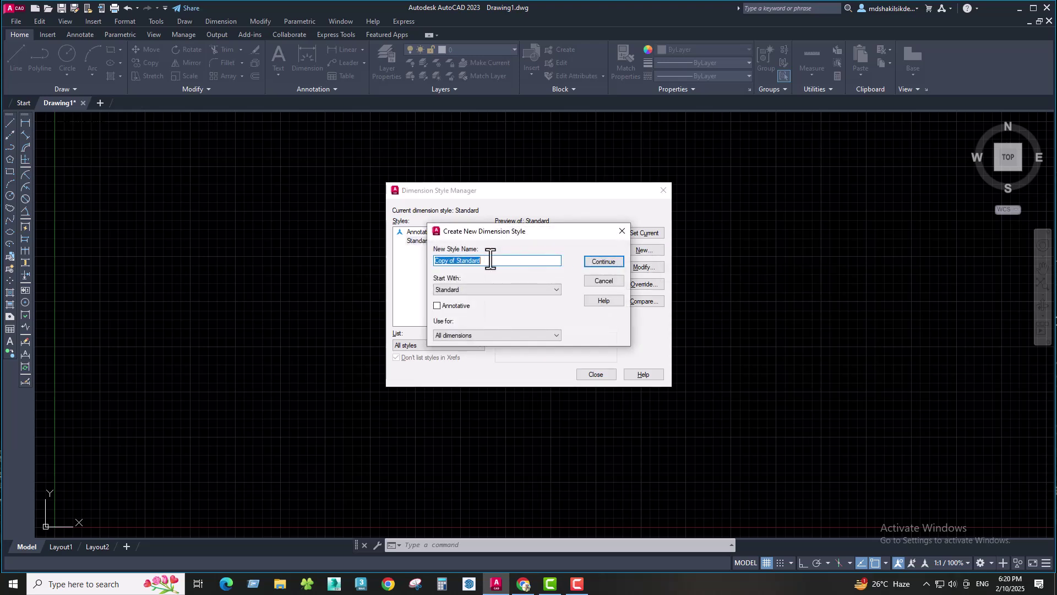
click(459, 261)
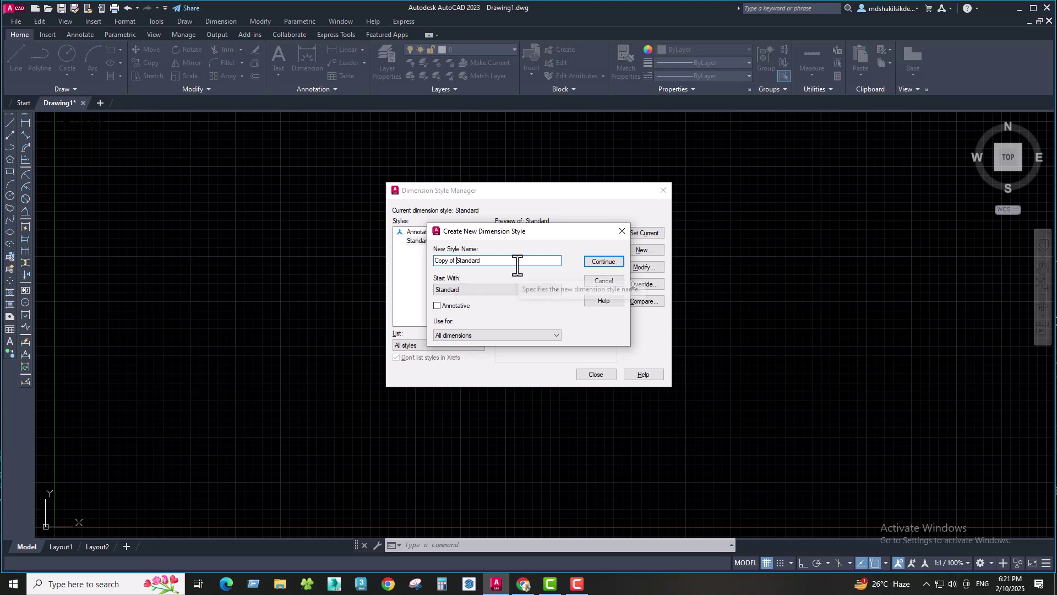
key(BackSpace)
key(BackSpace)
key(BackSpace)
key(BackSpace)
key(BackSpace)
key(BackSpace)
key(BackSpace)
key(BackSpace)
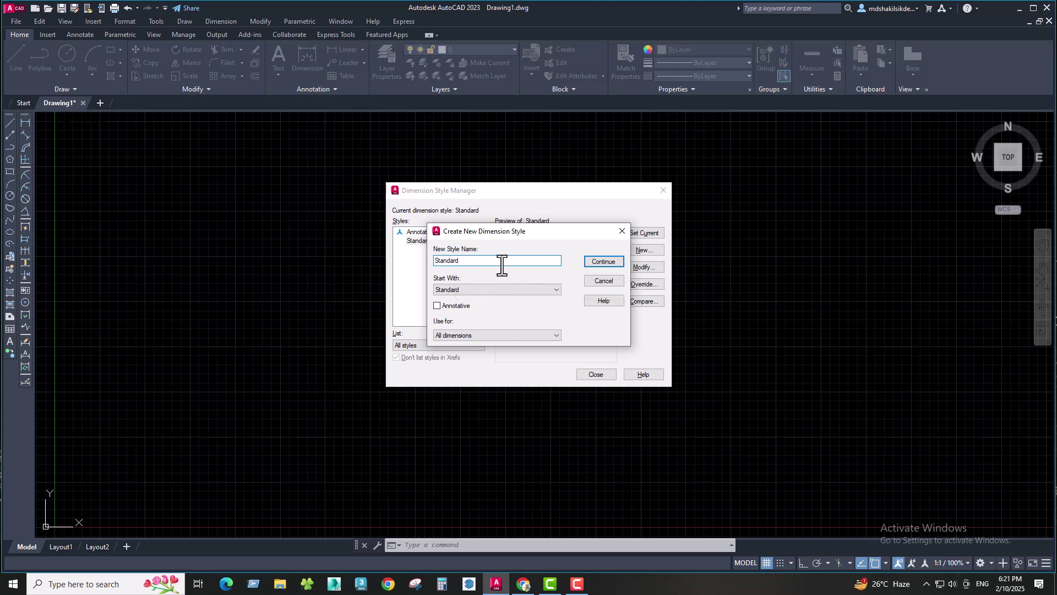
click(472, 261)
text(-1)
click(602, 262)
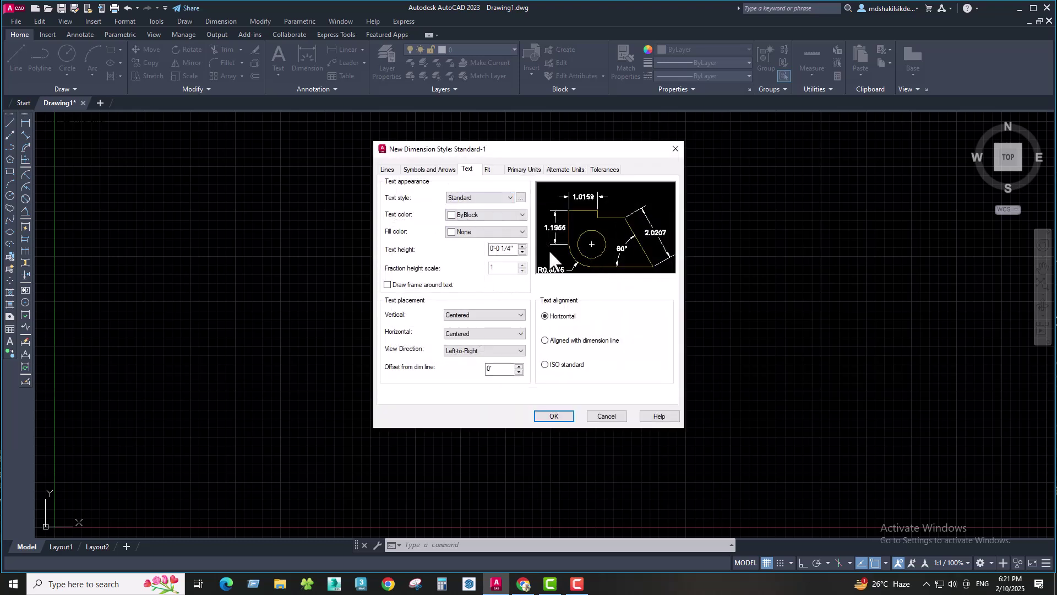
Set the dimension lines' color, linetype and lineweight to ByLayer in the Standard-1 style.
click(387, 169)
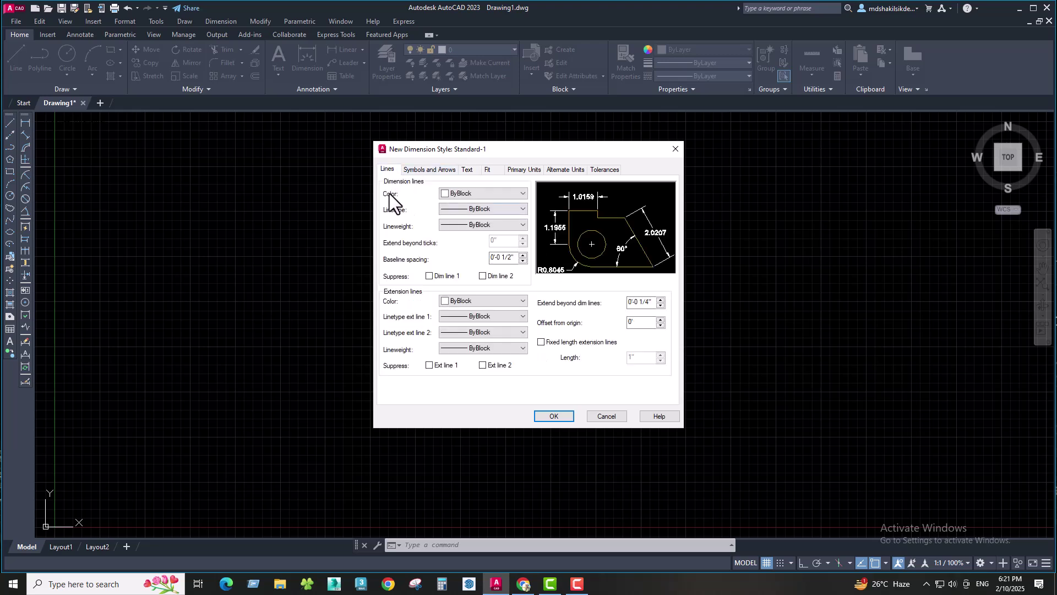
click(503, 194)
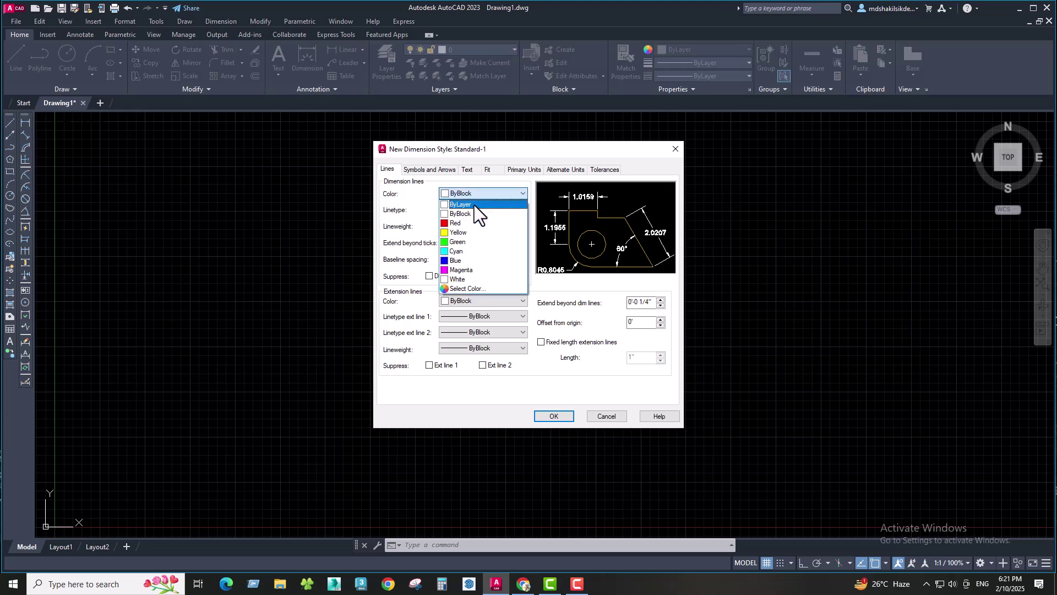
click(474, 205)
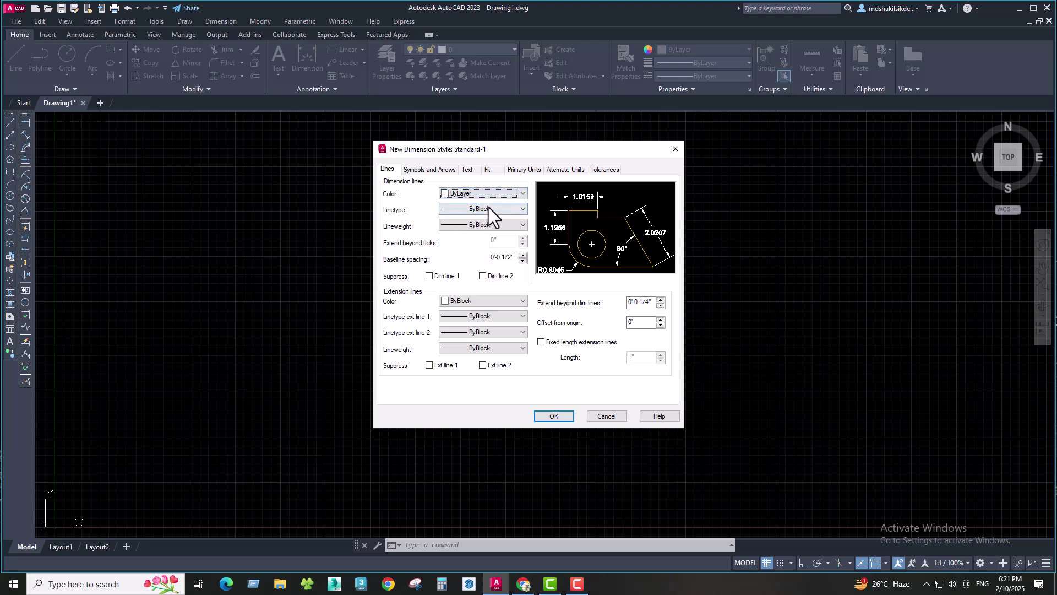
click(488, 208)
click(480, 229)
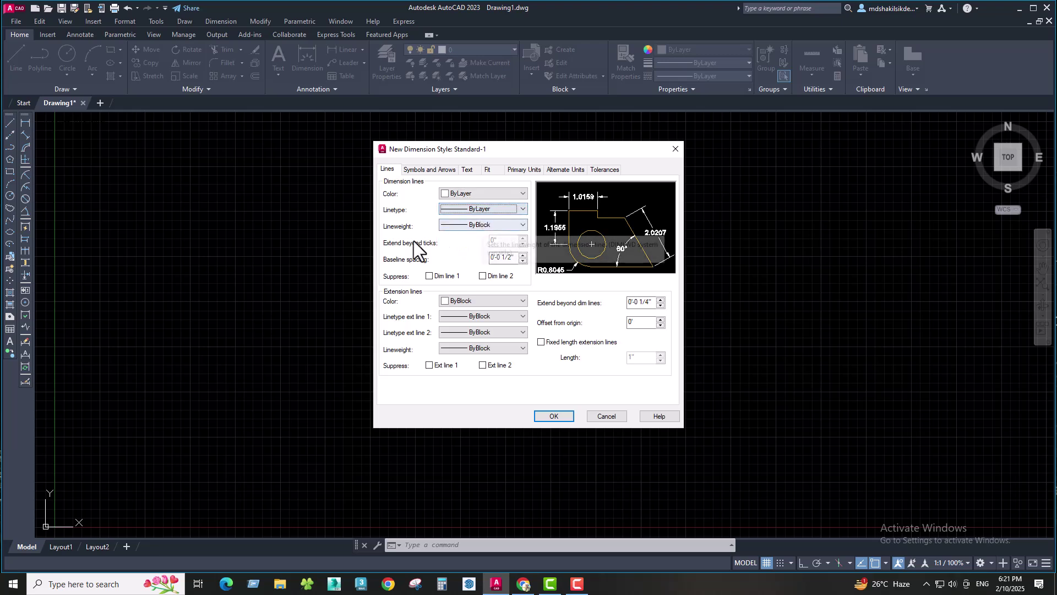
click(487, 223)
click(471, 233)
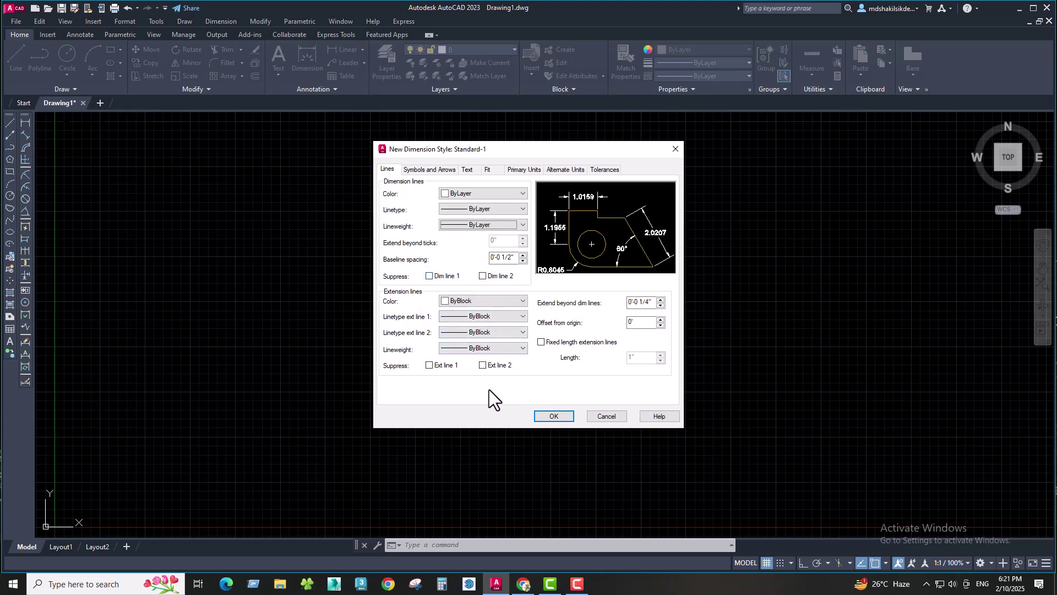
Set the first, second and leader arrowheads of the Standard-1 style to Architectural tick.
click(445, 169)
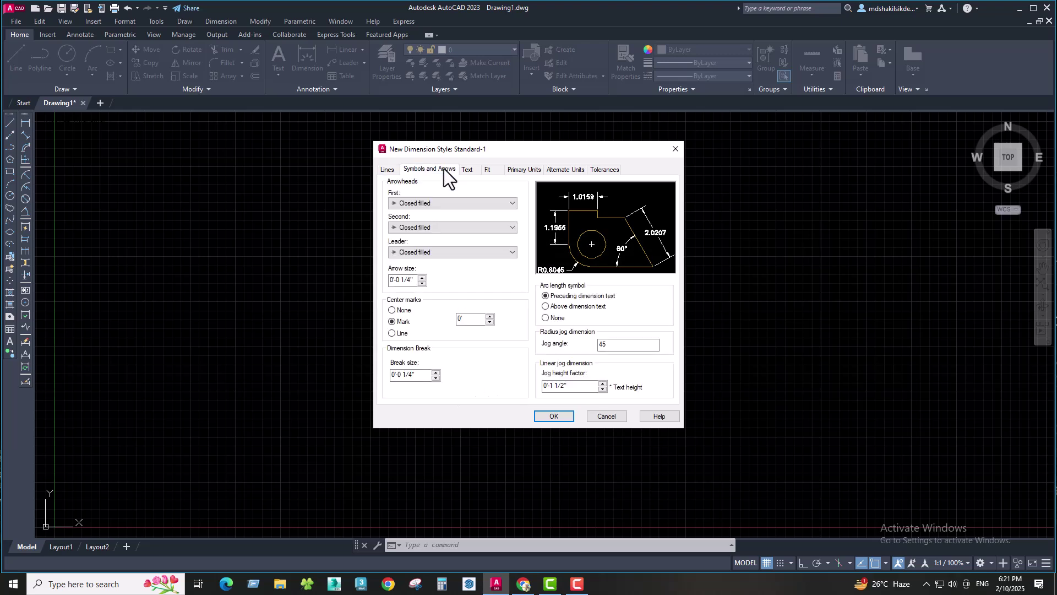
click(437, 203)
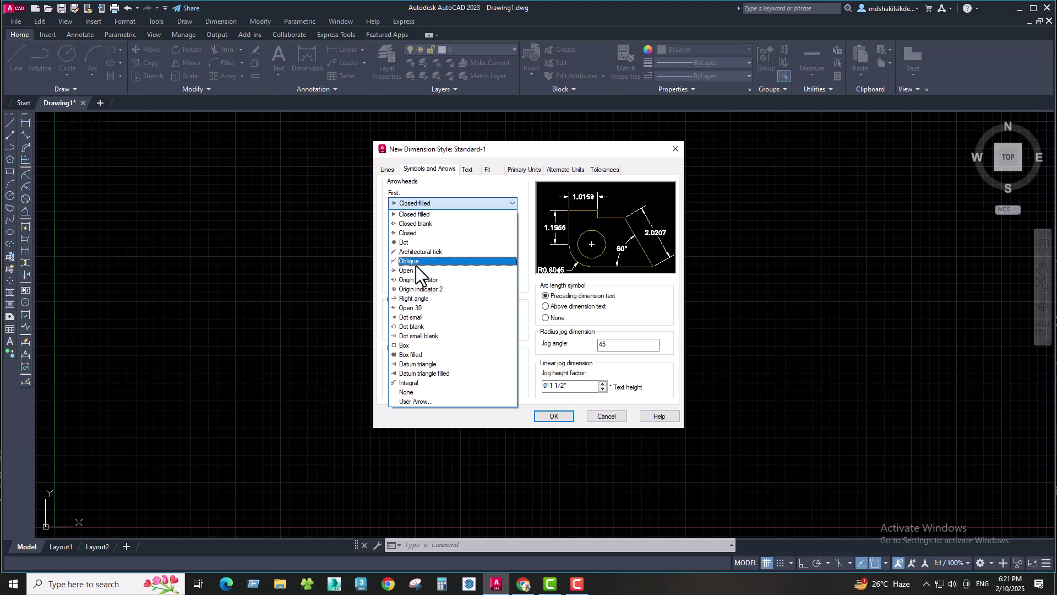
click(428, 253)
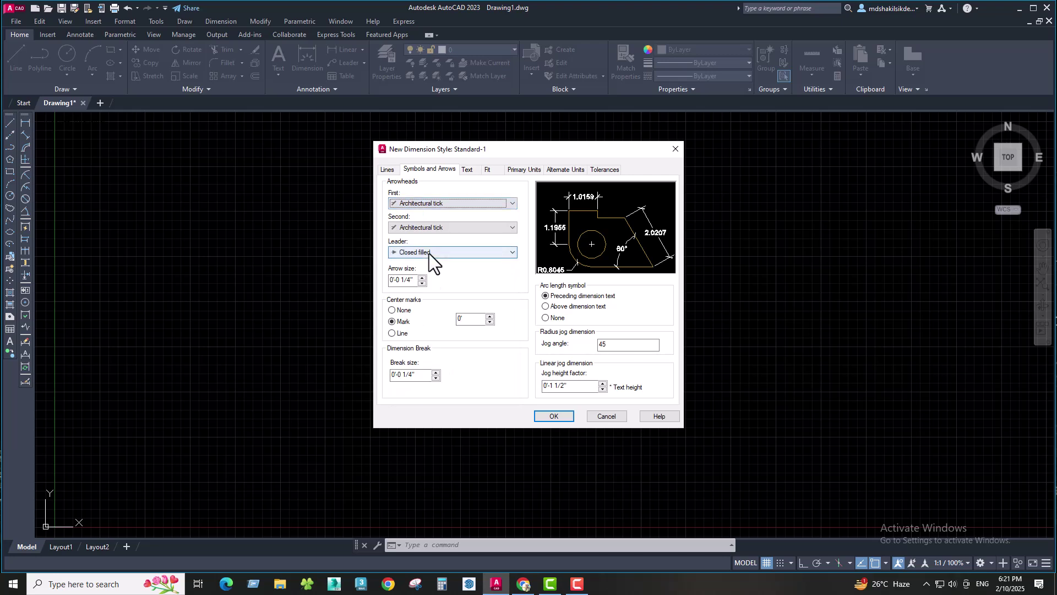
click(447, 255)
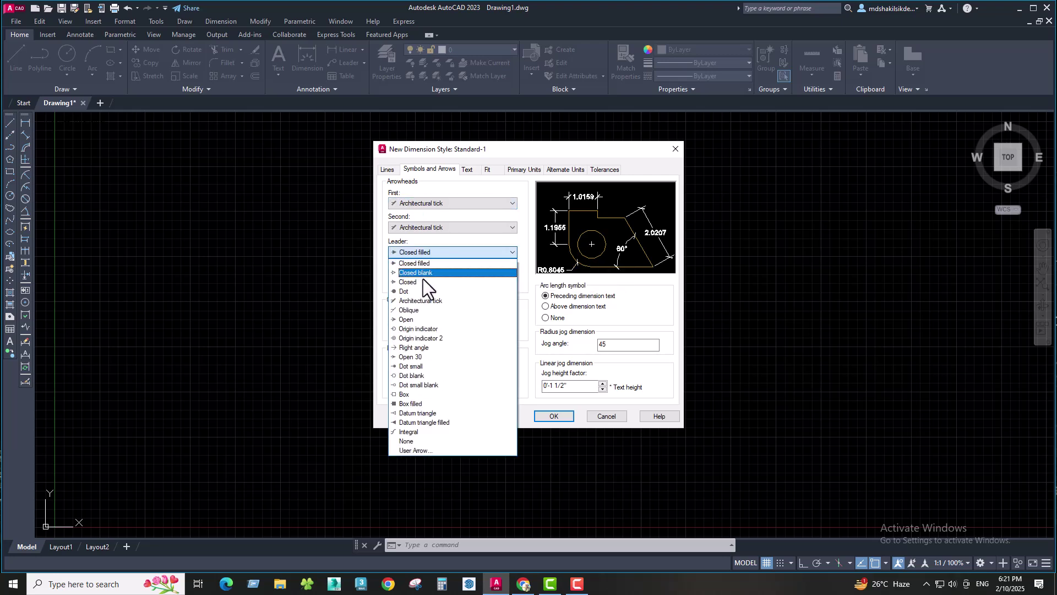
click(420, 301)
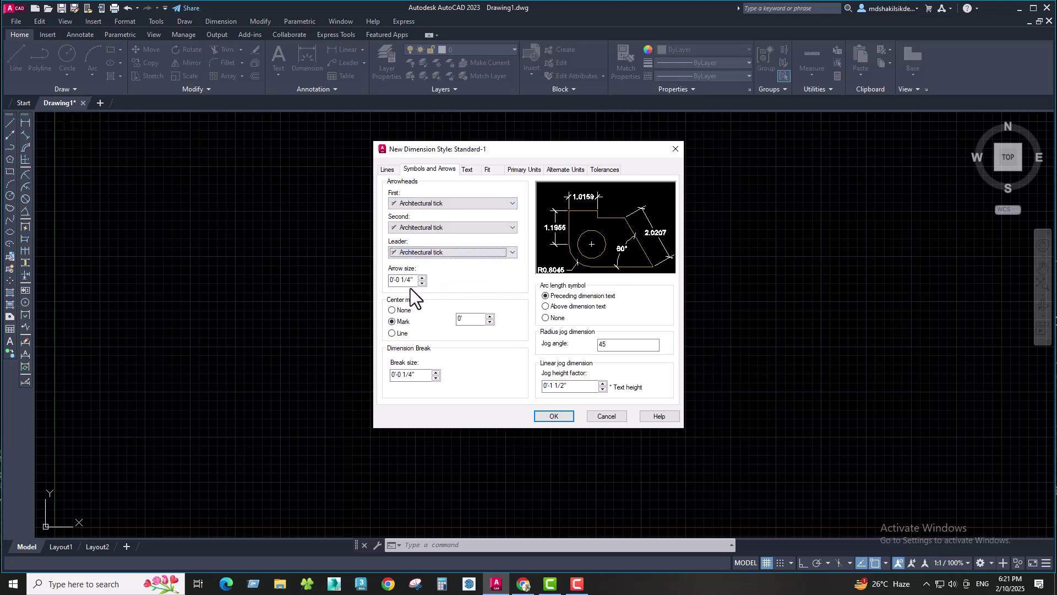
Try an arrow size of 0'-4 1/4" and return it to 0'-0 1/4".
click(423, 278)
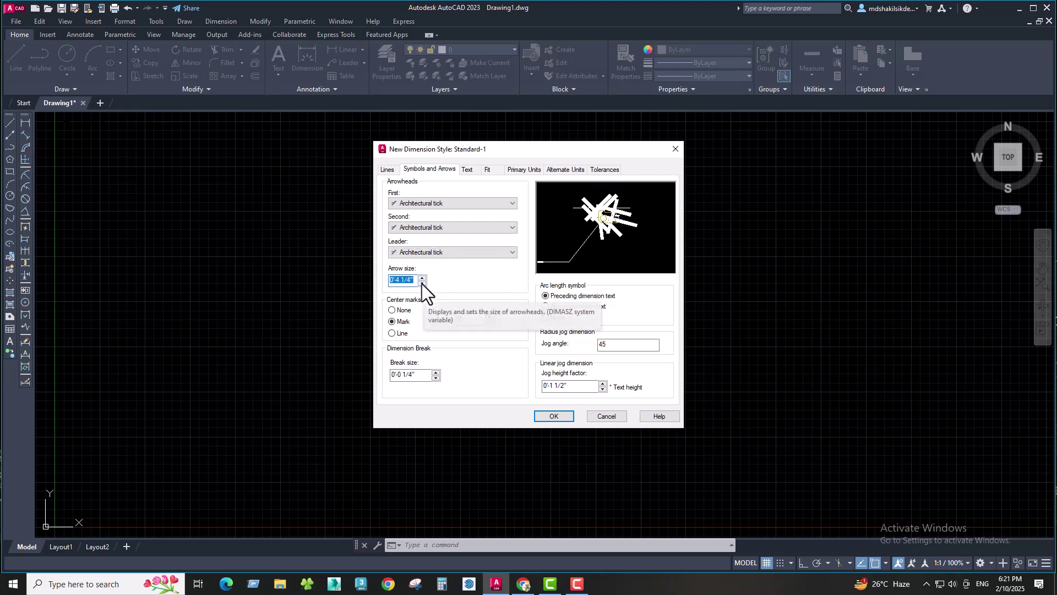
click(422, 283)
click(422, 283)
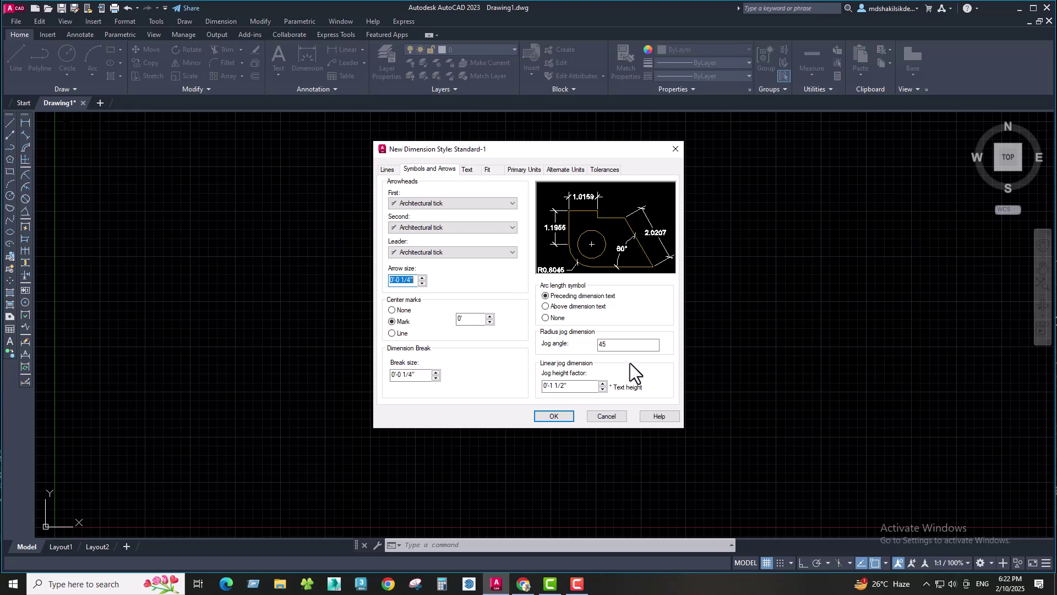
Open the text style editor from Standard-1's text settings and look through the available font styles.
click(467, 170)
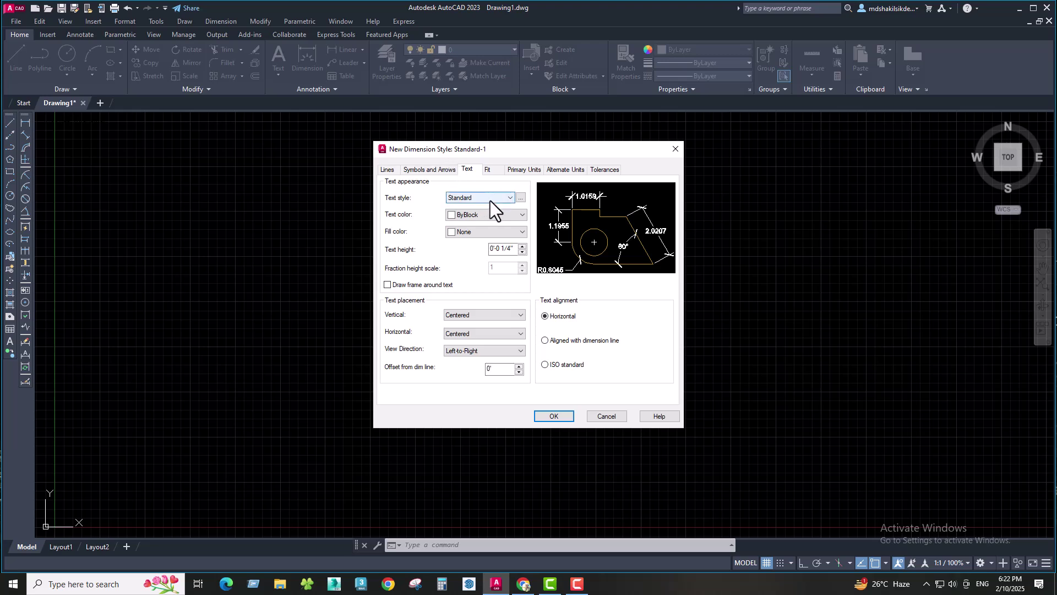
click(507, 199)
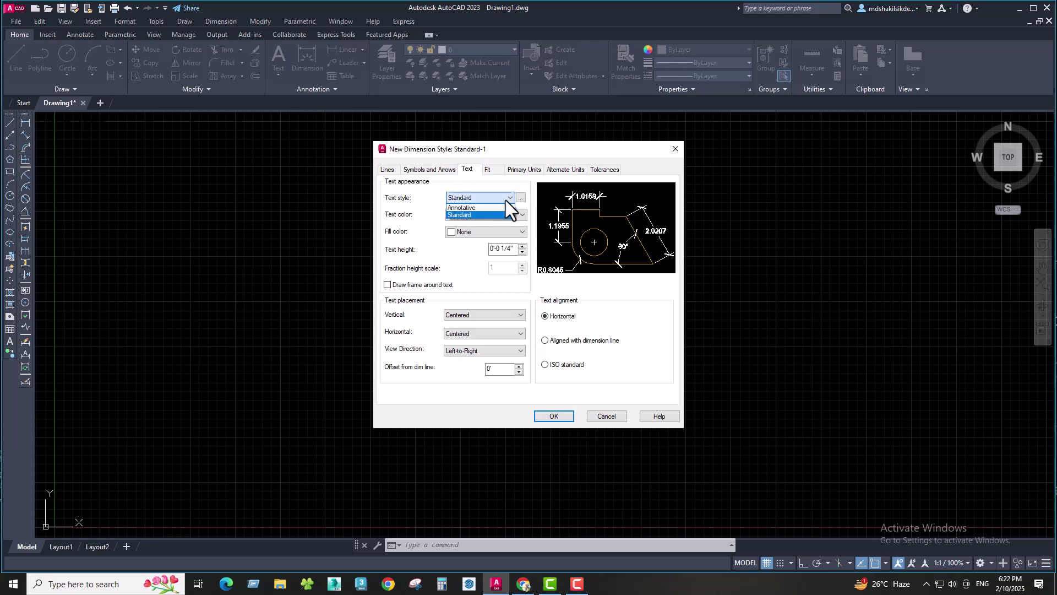
click(506, 199)
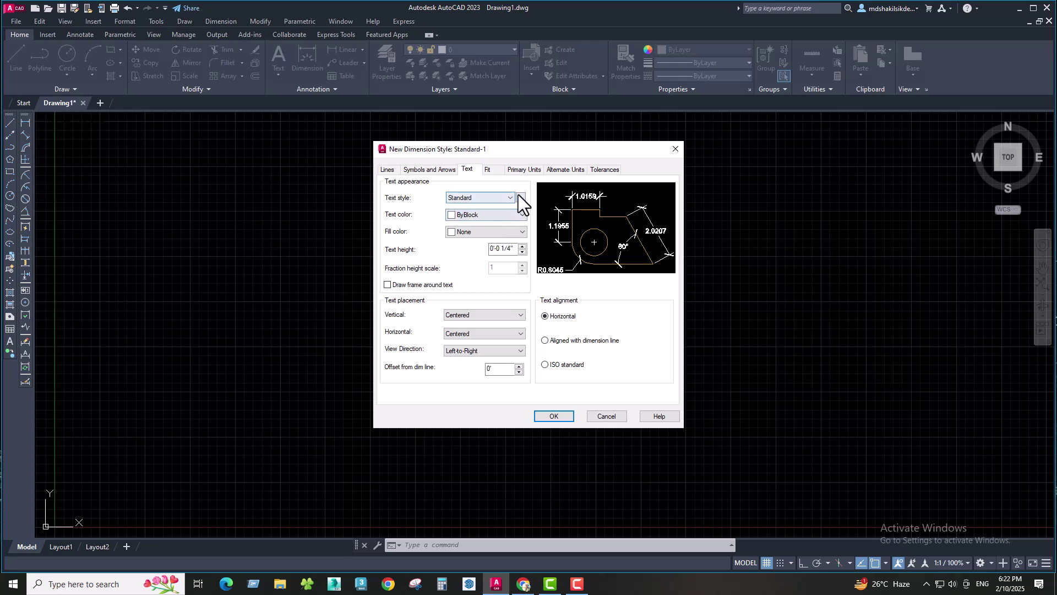
click(521, 198)
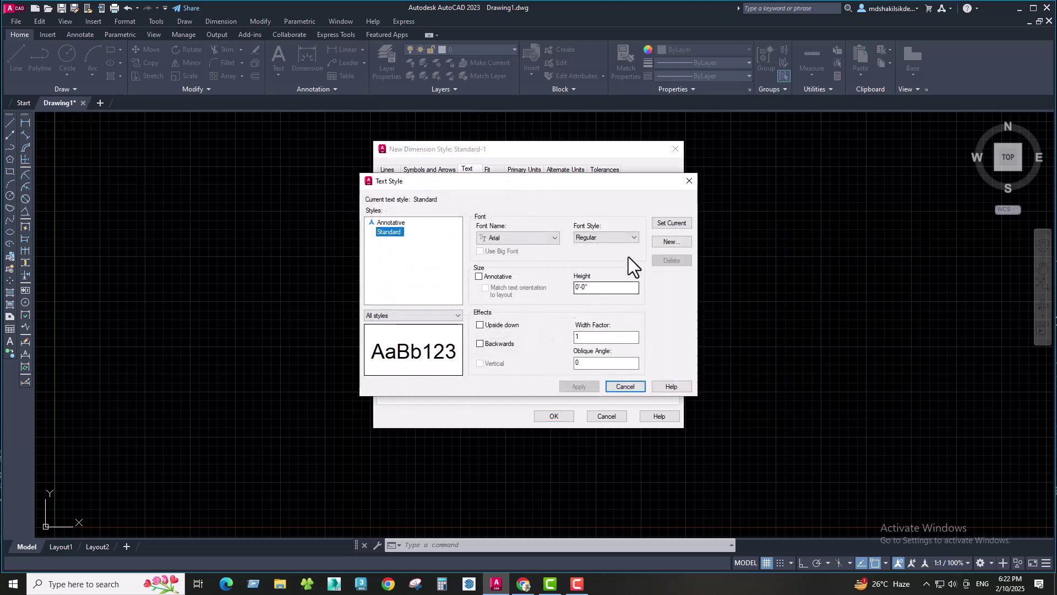
click(628, 235)
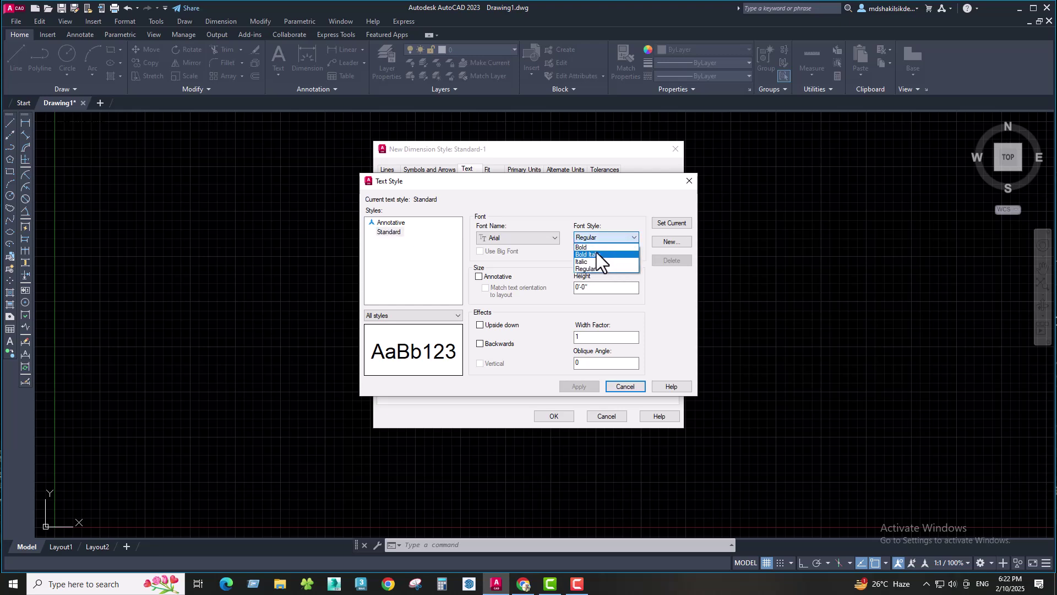
click(456, 314)
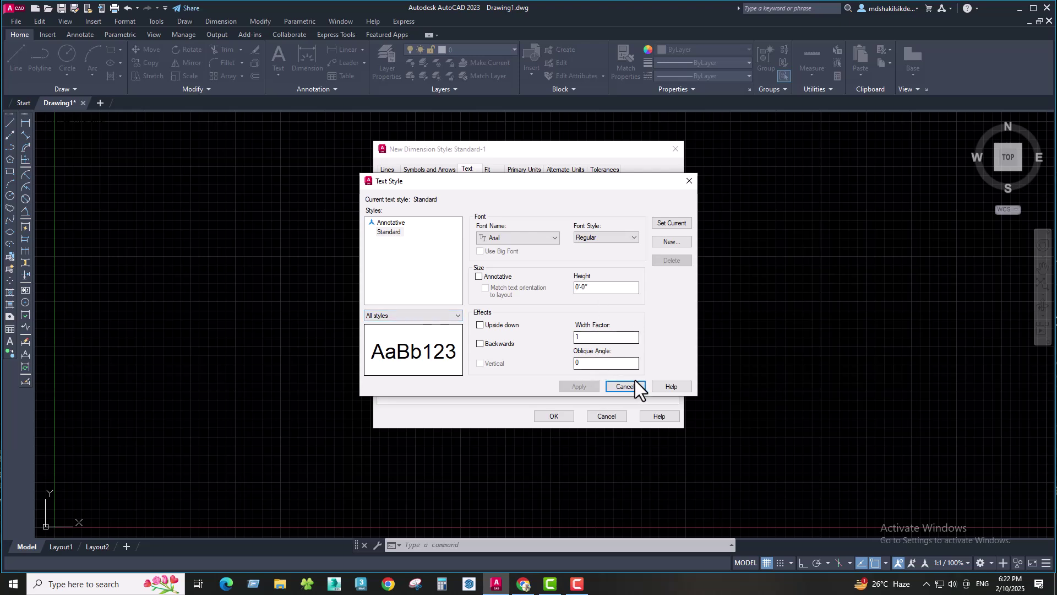
Set the Standard text style's font to Calibri, apply the change and return to the dimension style settings.
click(545, 239)
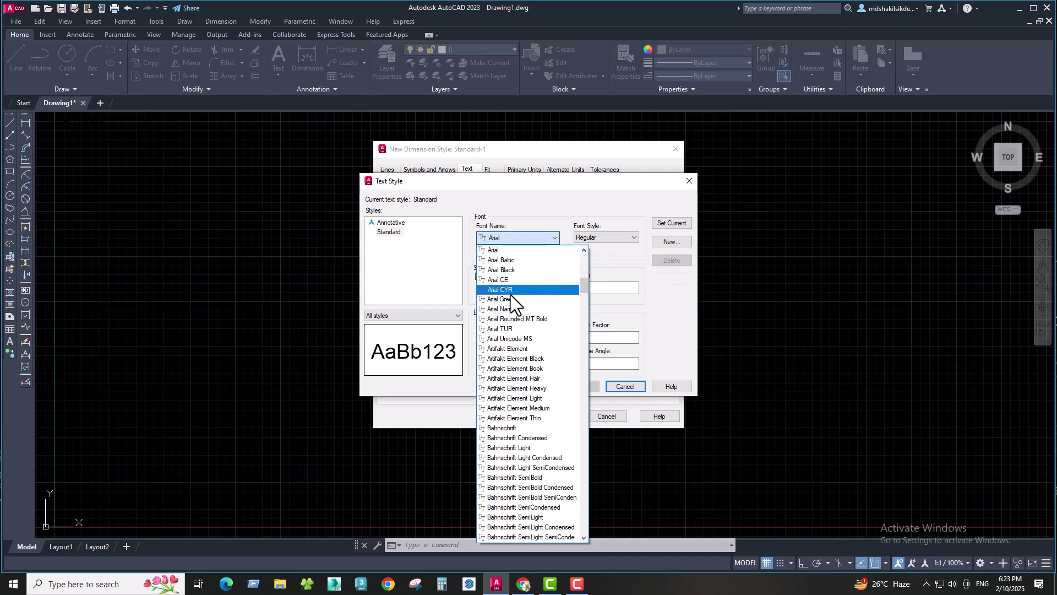
scroll(512, 323, up, 8)
scroll(513, 323, up, 3)
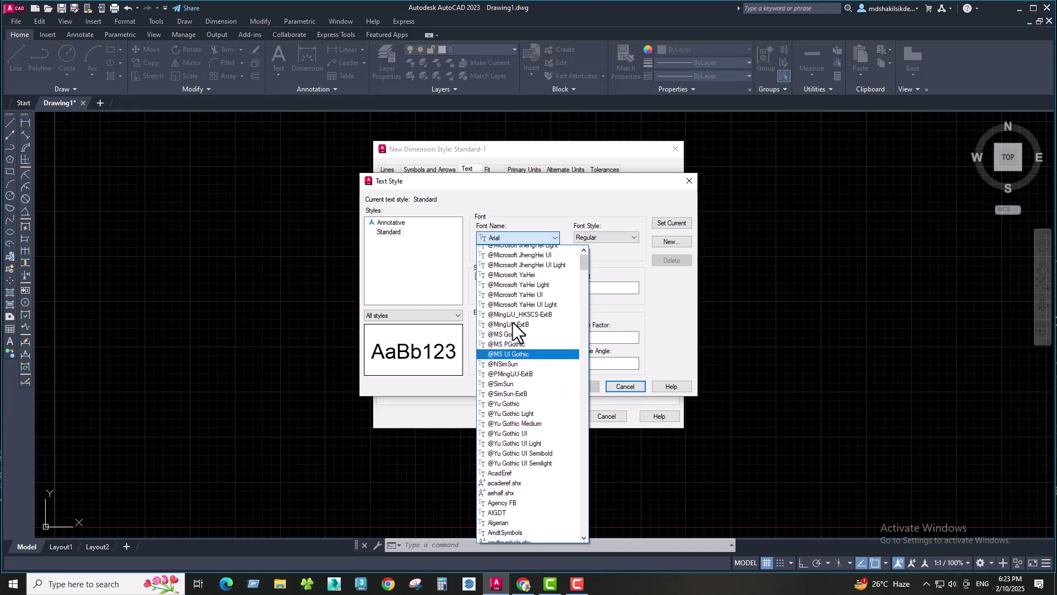
scroll(513, 313, up, 2)
scroll(513, 311, down, 4)
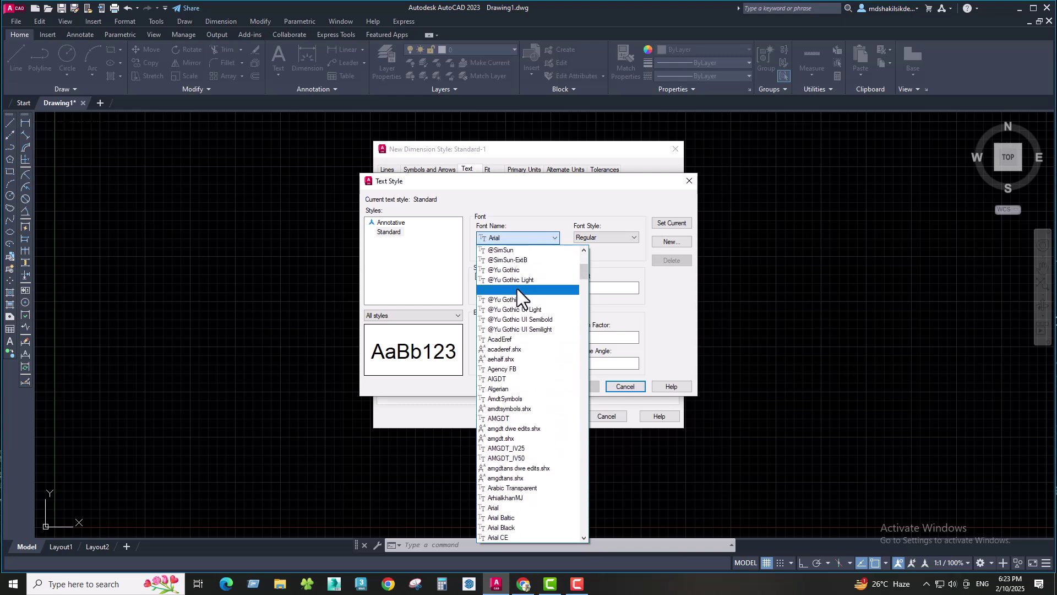
scroll(521, 311, down, 4)
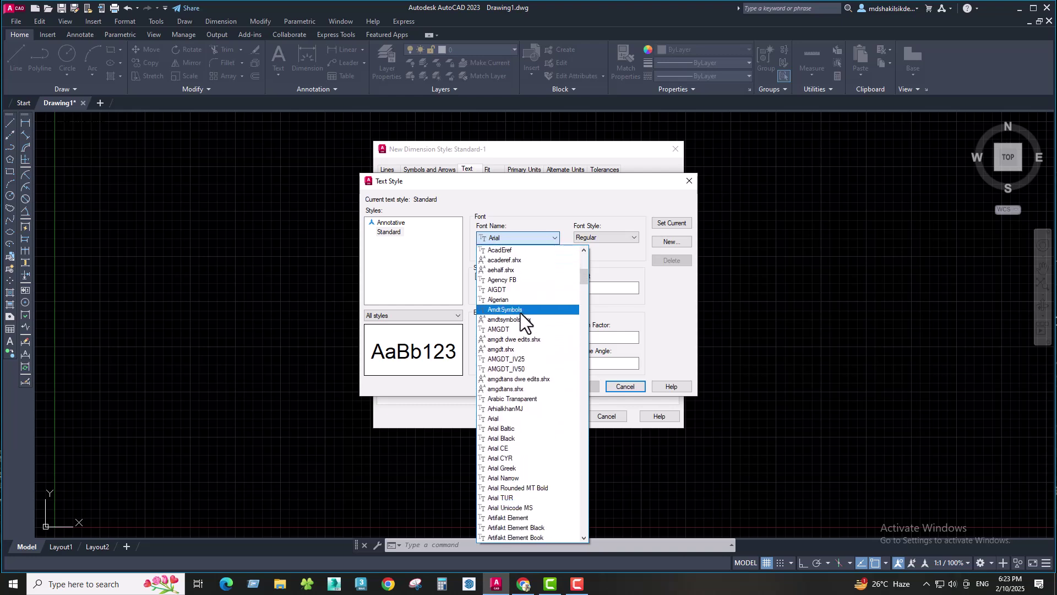
key(c)
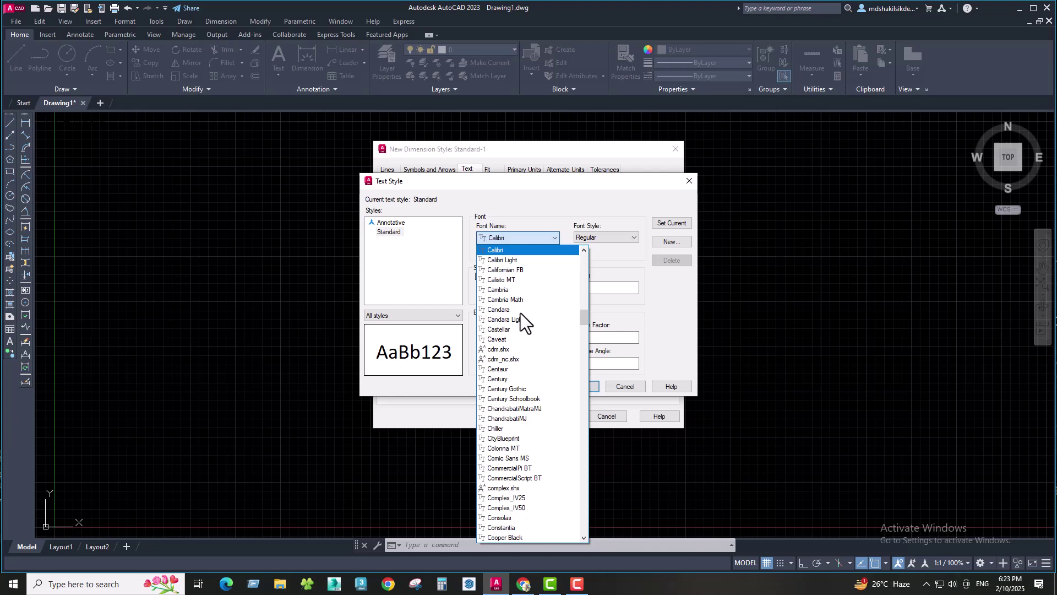
click(501, 250)
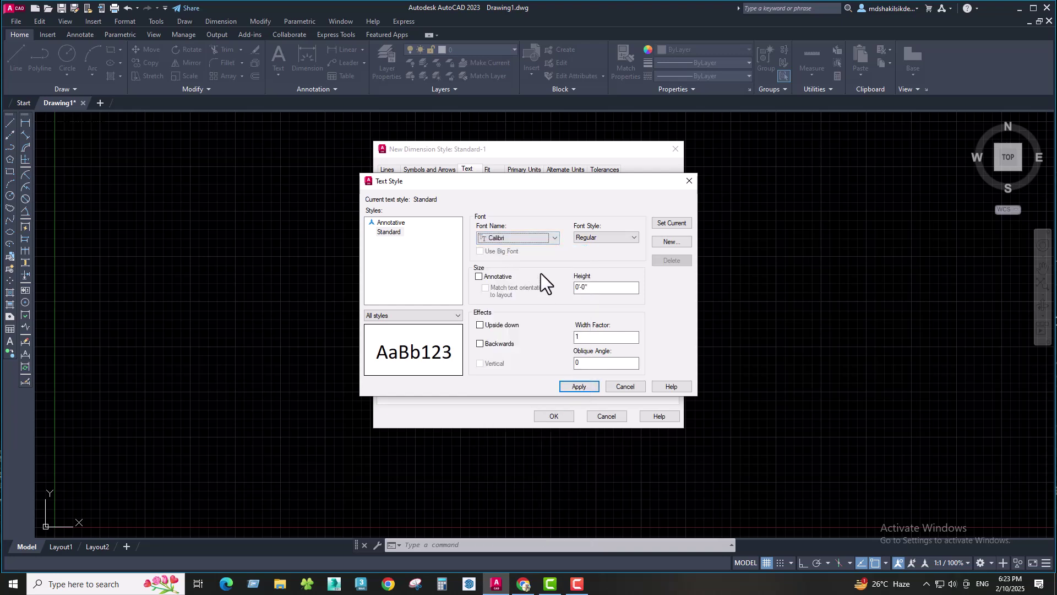
click(578, 387)
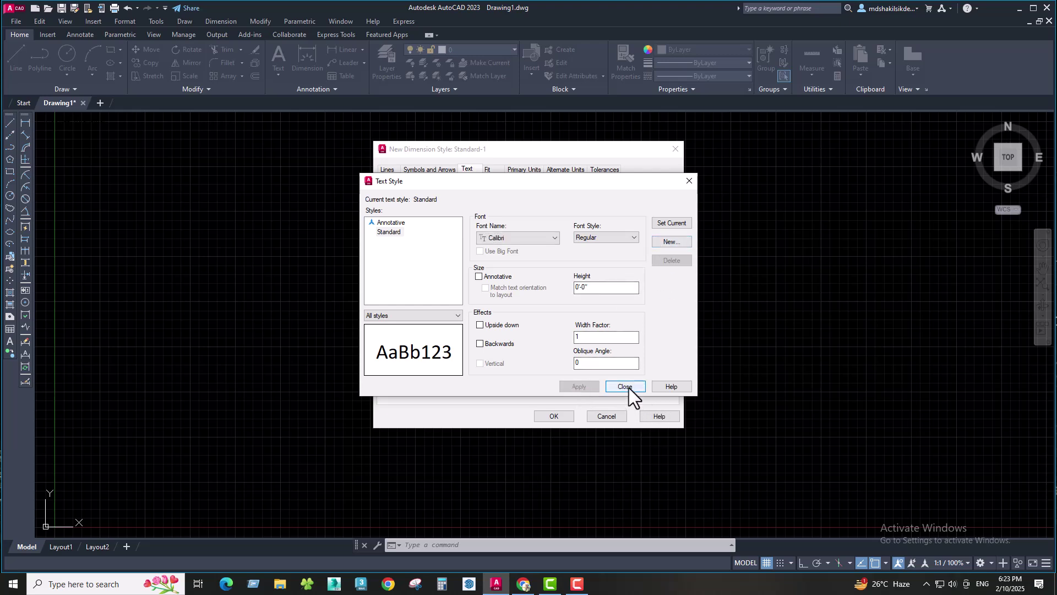
click(674, 221)
click(625, 386)
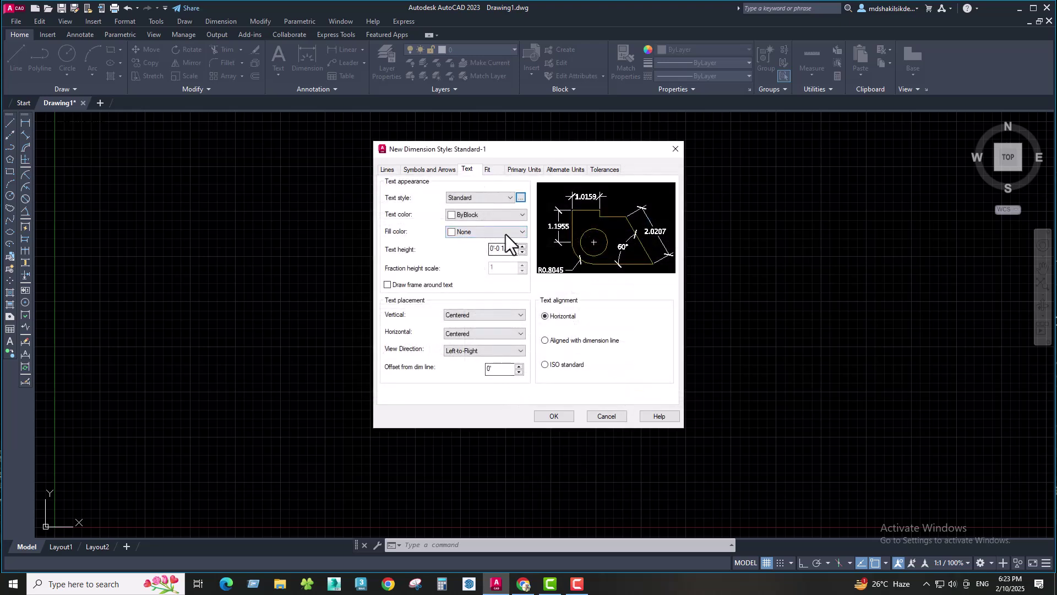
Set Standard-1's fit option to Arrows and its primary linear units to Architectural with 0'-0" precision.
click(489, 169)
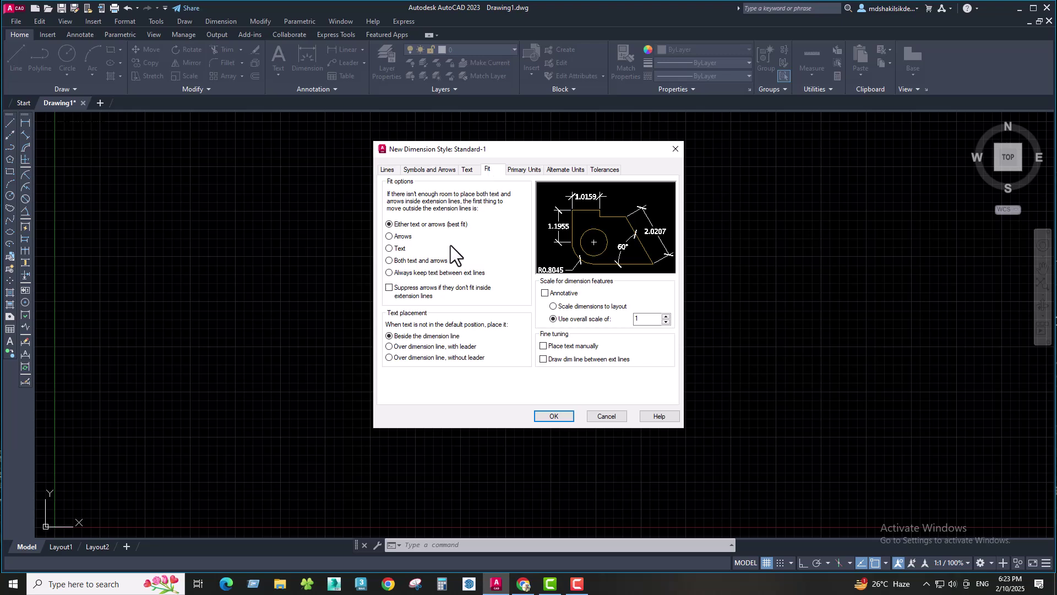
click(390, 236)
click(522, 171)
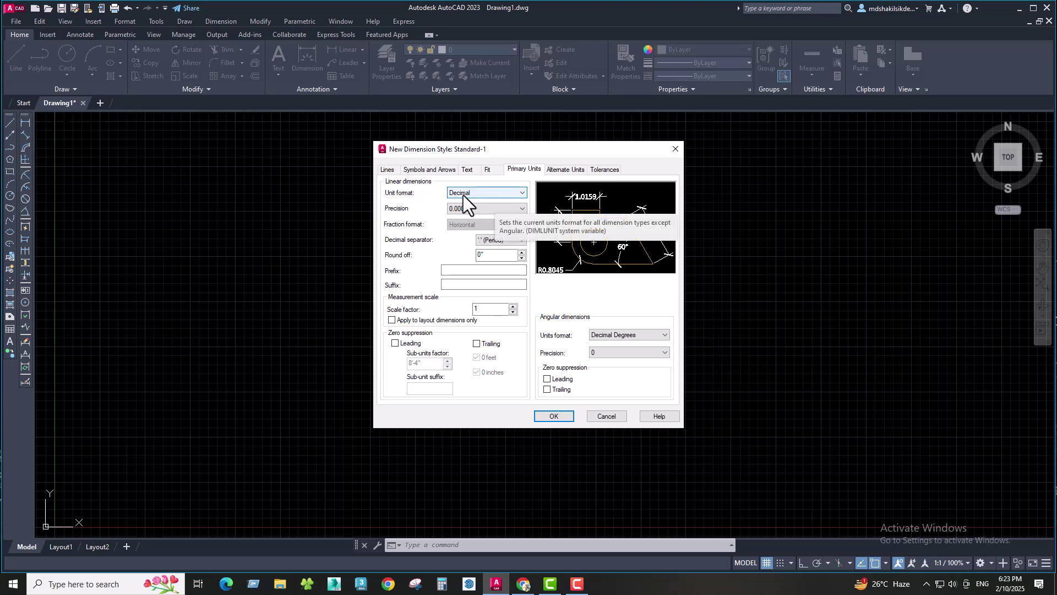
click(494, 193)
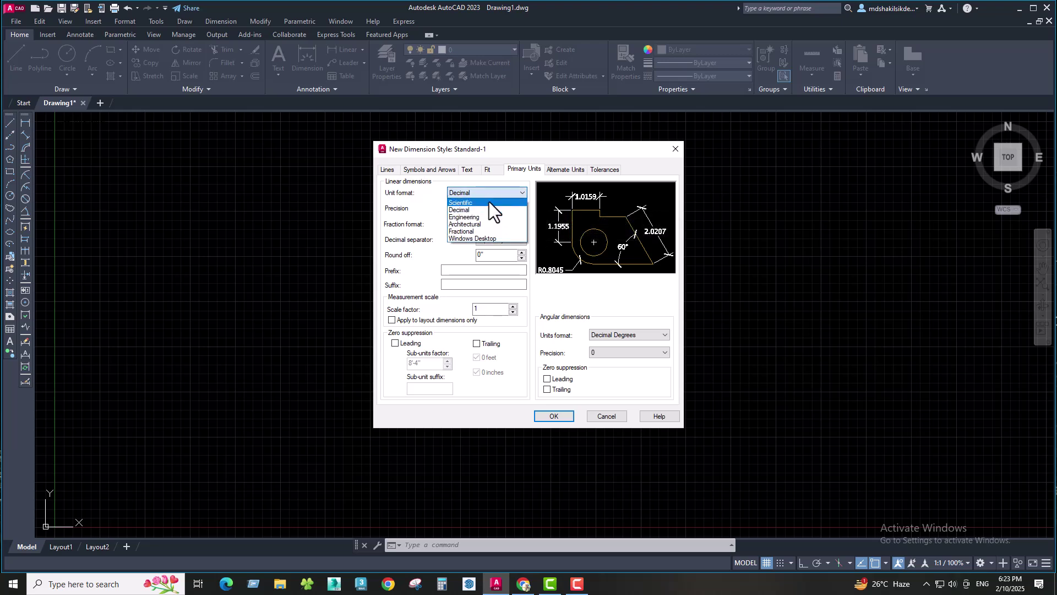
click(483, 224)
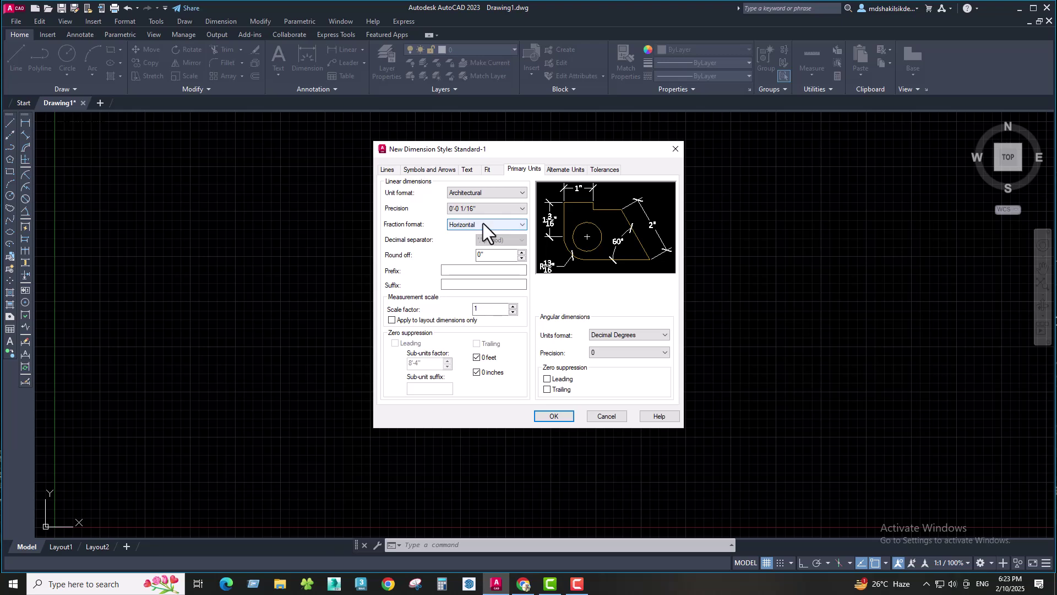
click(491, 208)
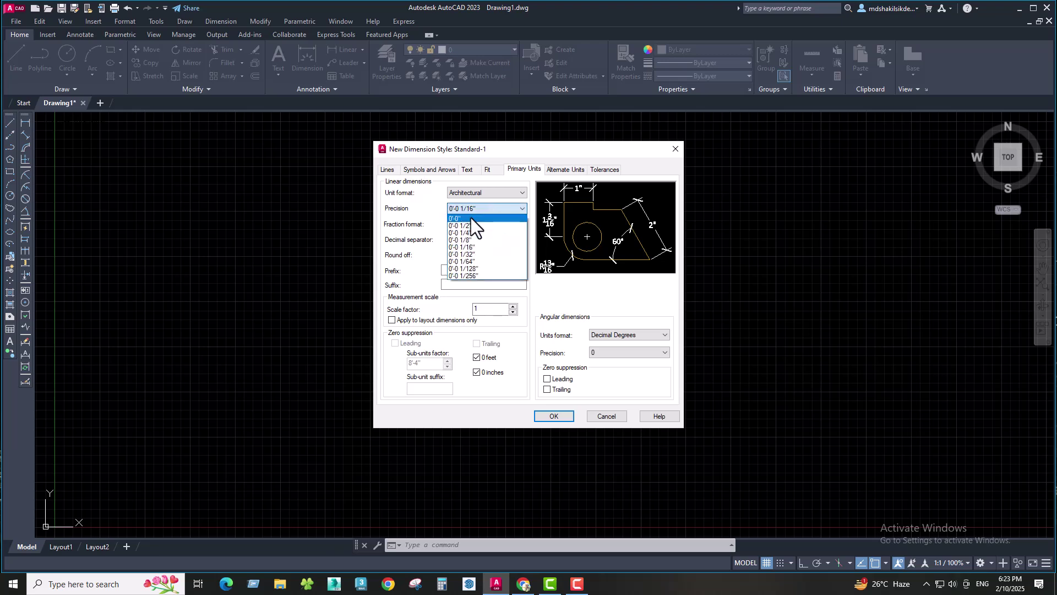
click(471, 217)
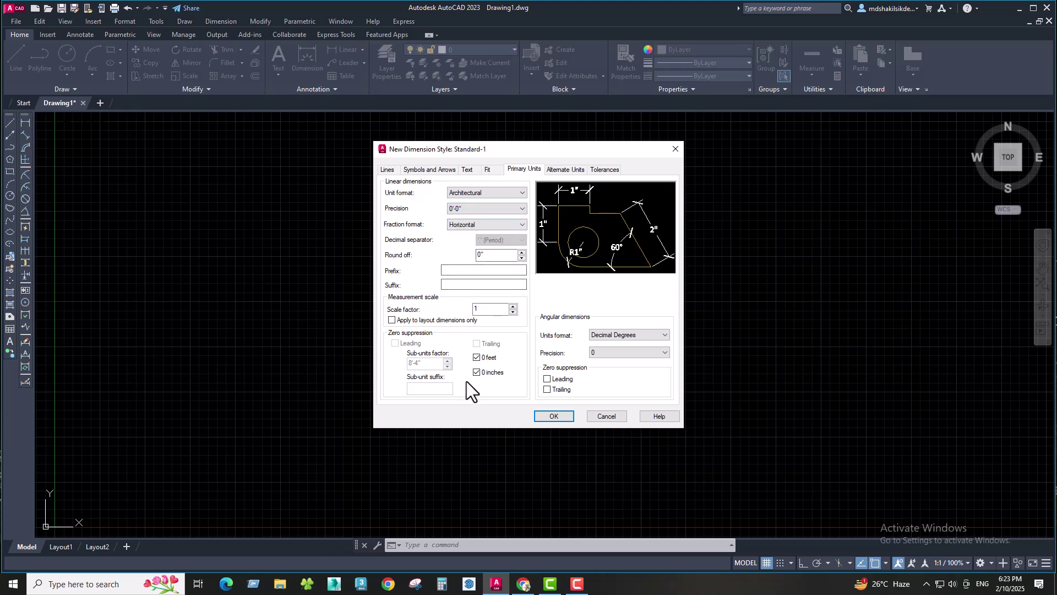
Review the alternate units and tolerances, save the Standard-1 style and close the Dimension Style Manager.
click(567, 170)
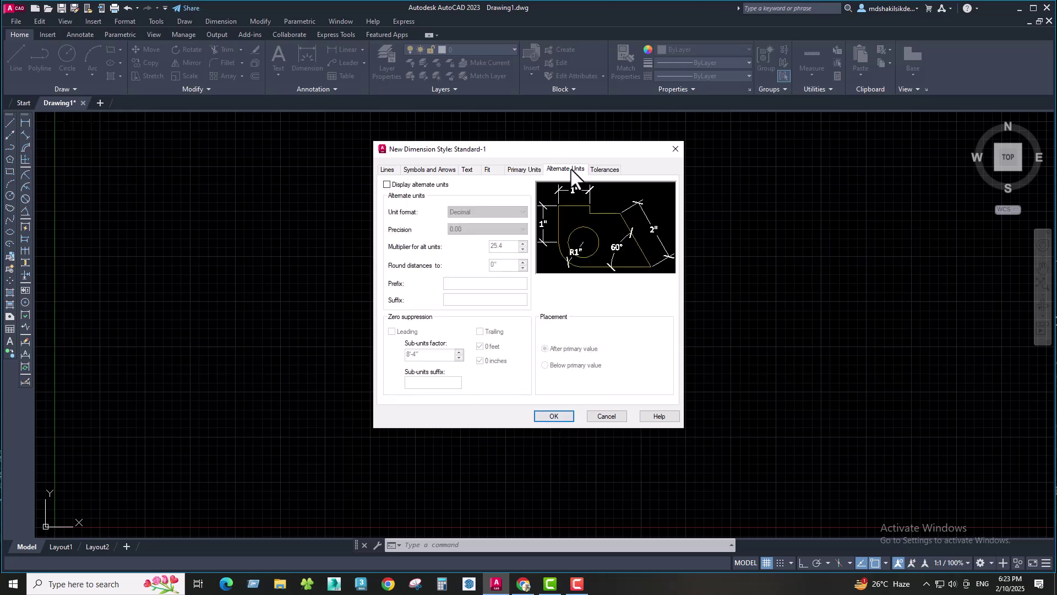
click(611, 171)
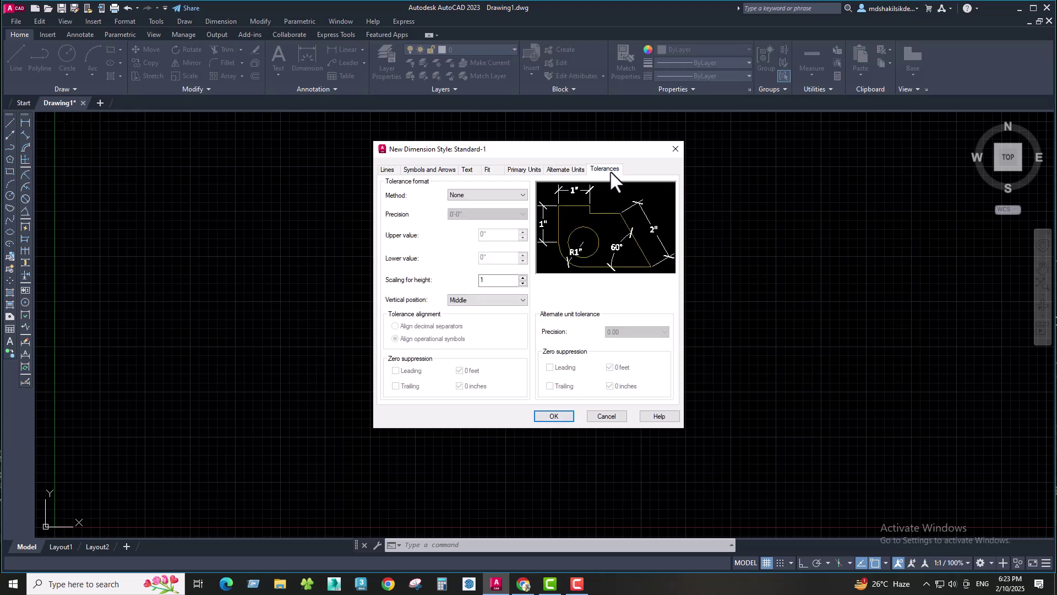
click(553, 415)
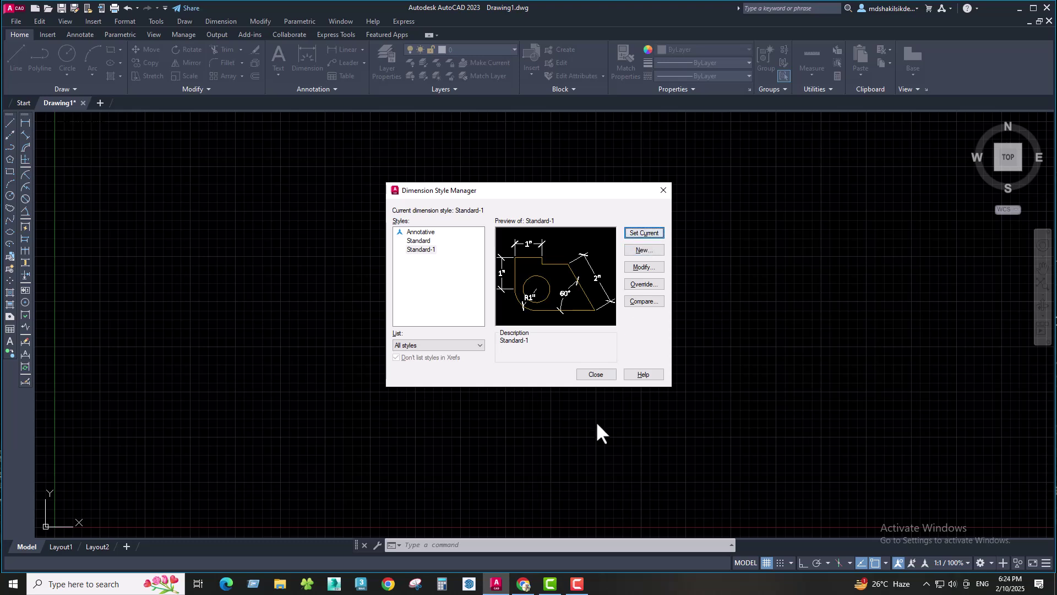
click(597, 374)
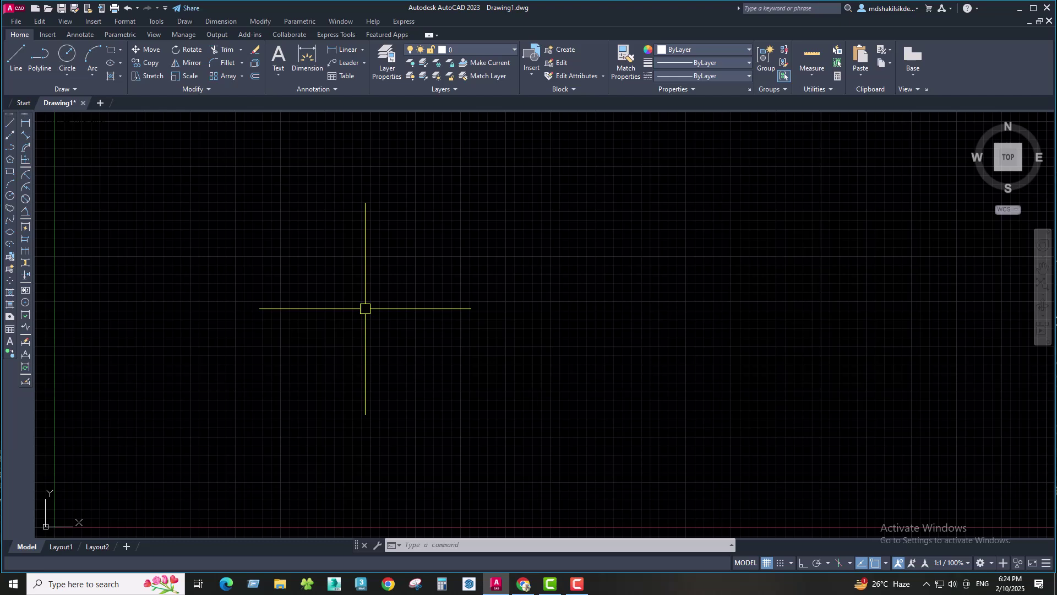
Turn the drawing grid off and back on.
key(F7)
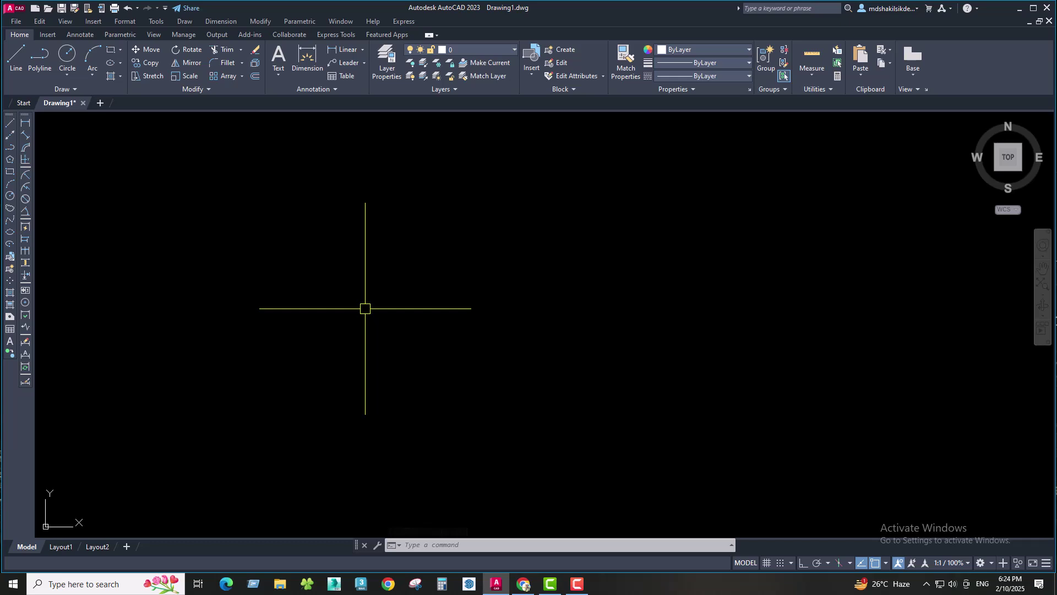
key(F7)
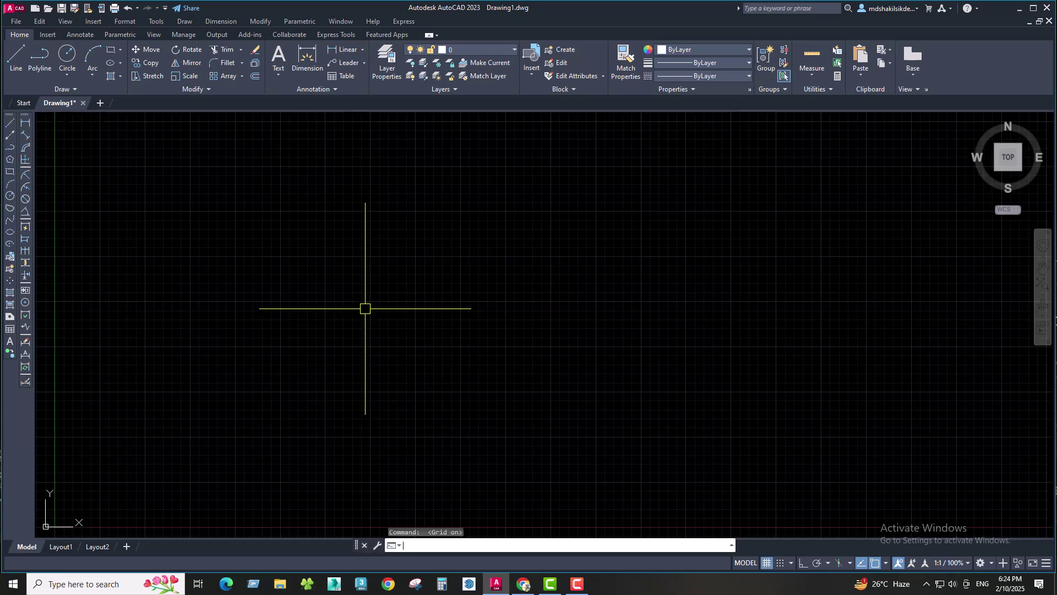